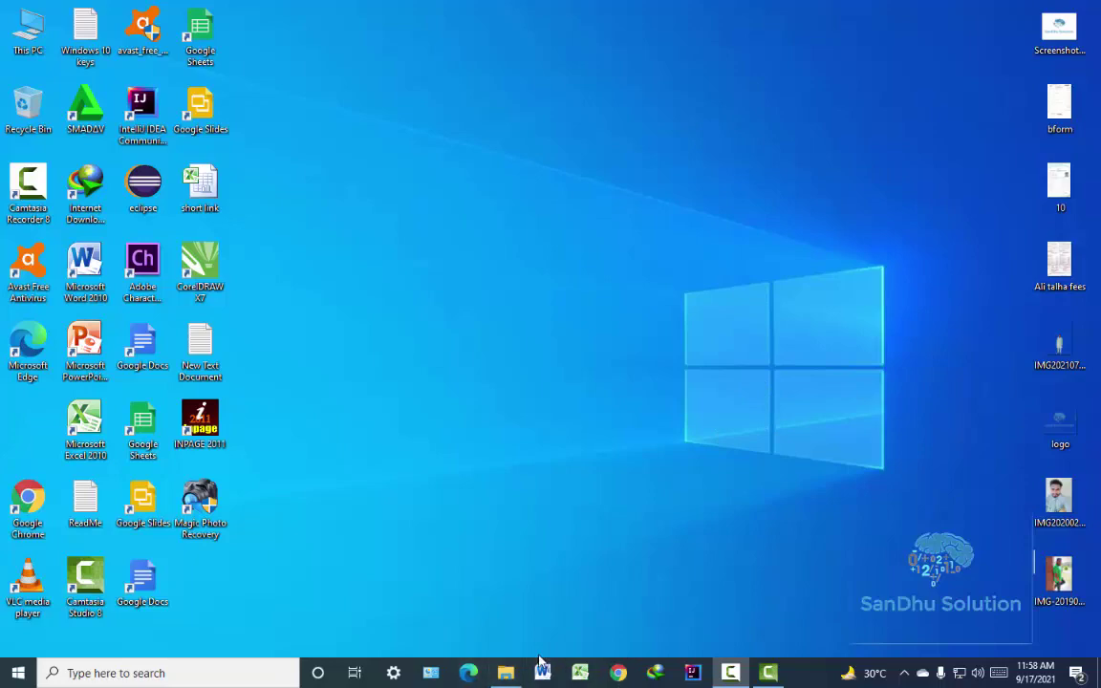
Step: In Chrome, search Google for 'bg remove' and open the remove.bg website
left_click(632, 674)
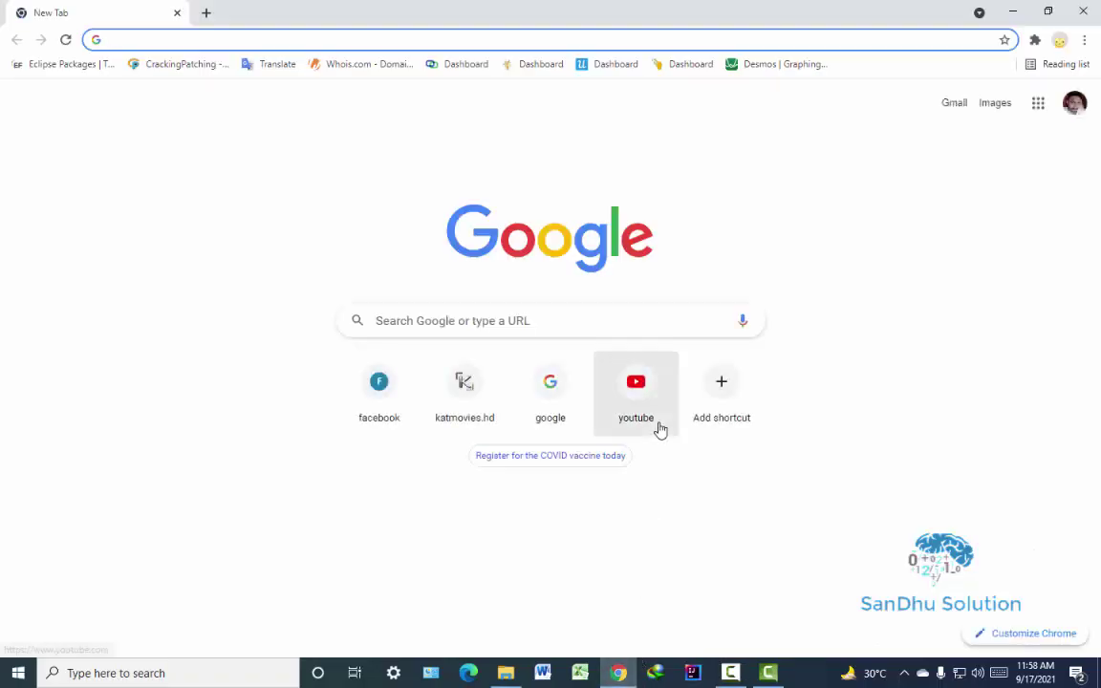
left_click(570, 404)
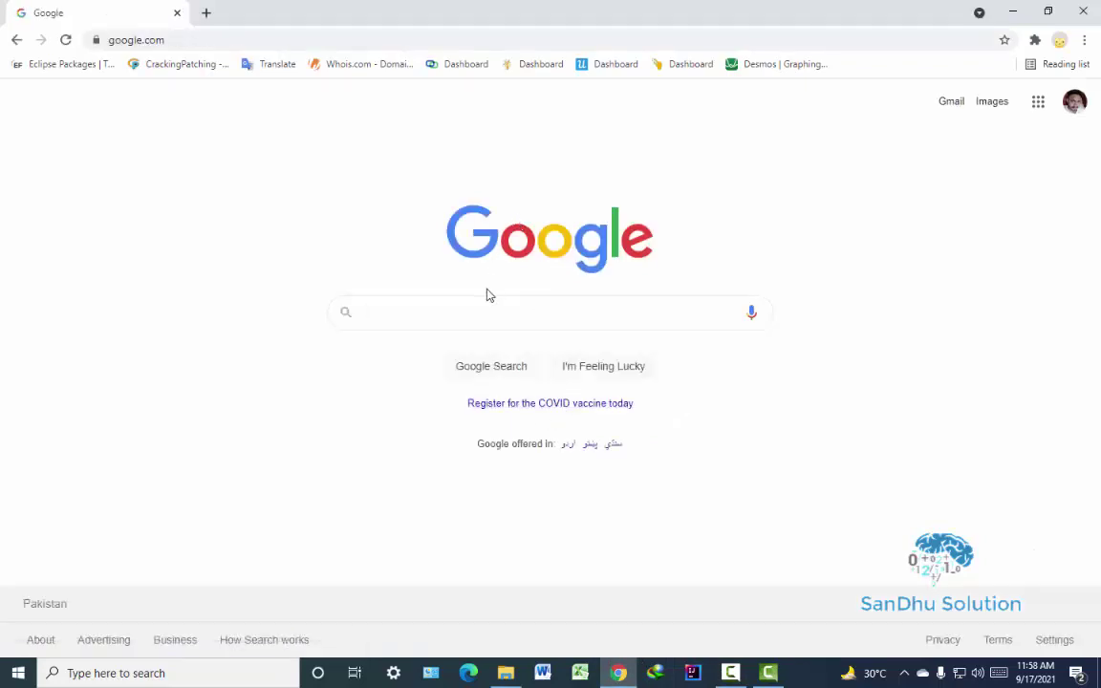
type("bg")
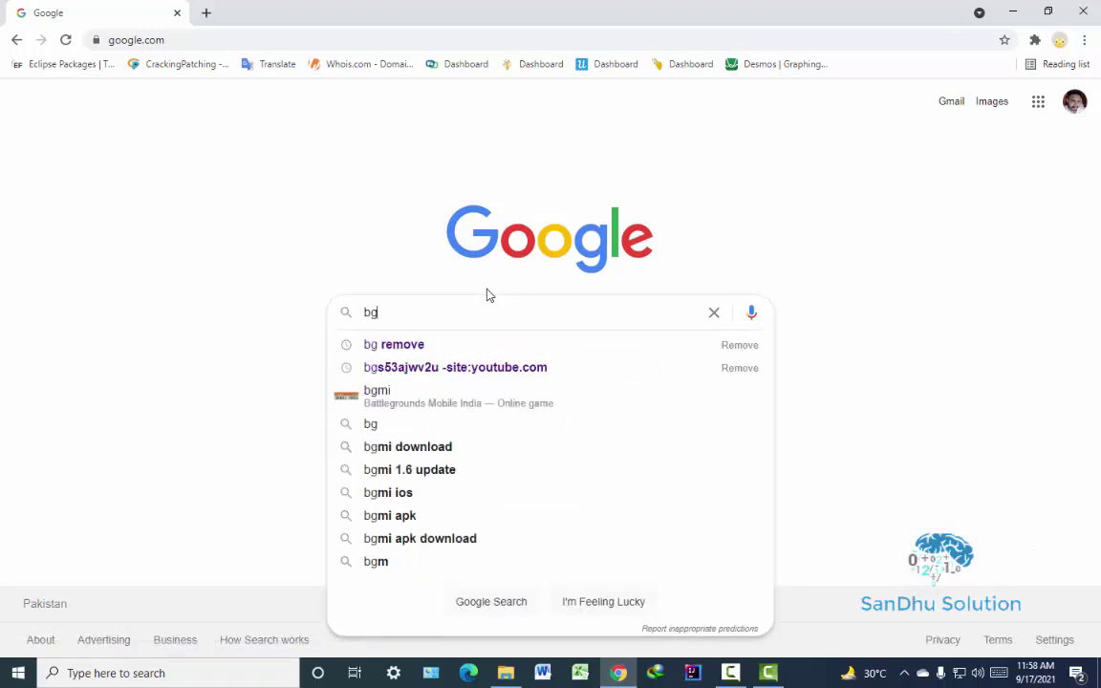
key("Down")
key("Return")
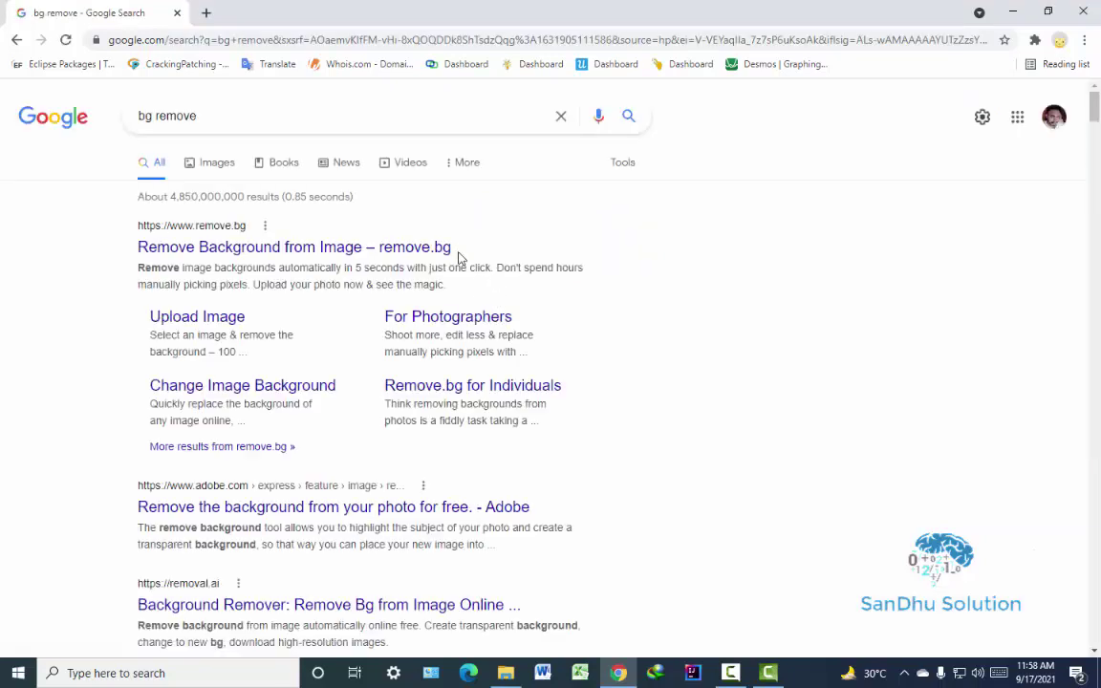
left_click(329, 253)
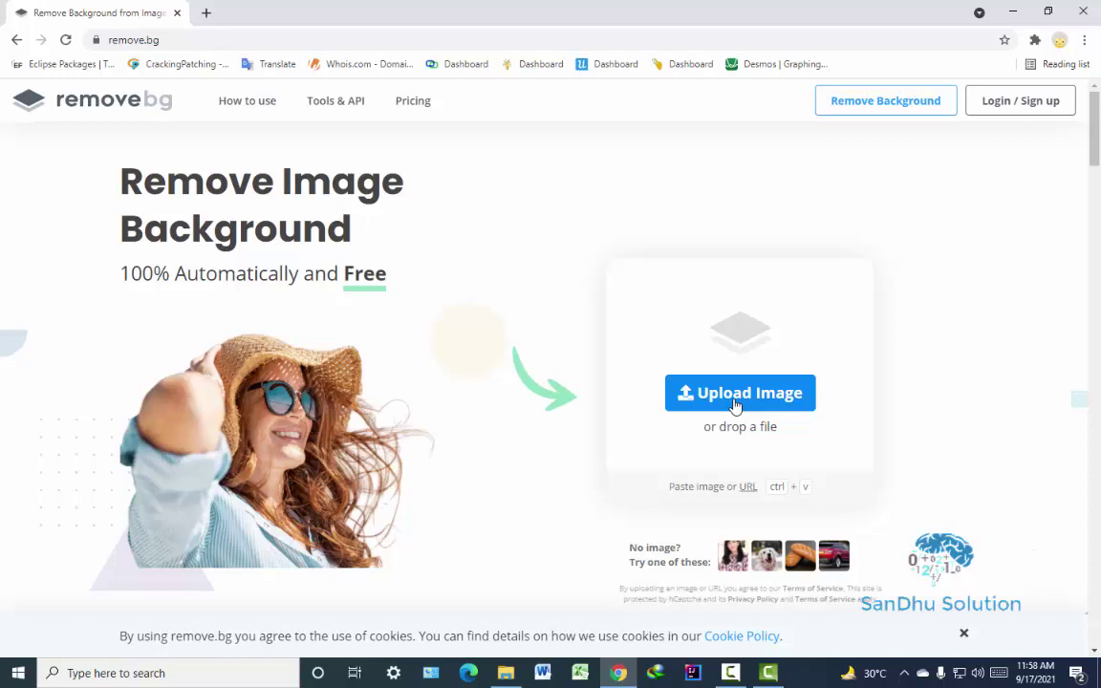
Step: Start choosing an image to upload, then minimise Chrome to reveal the desktop
left_click(733, 406)
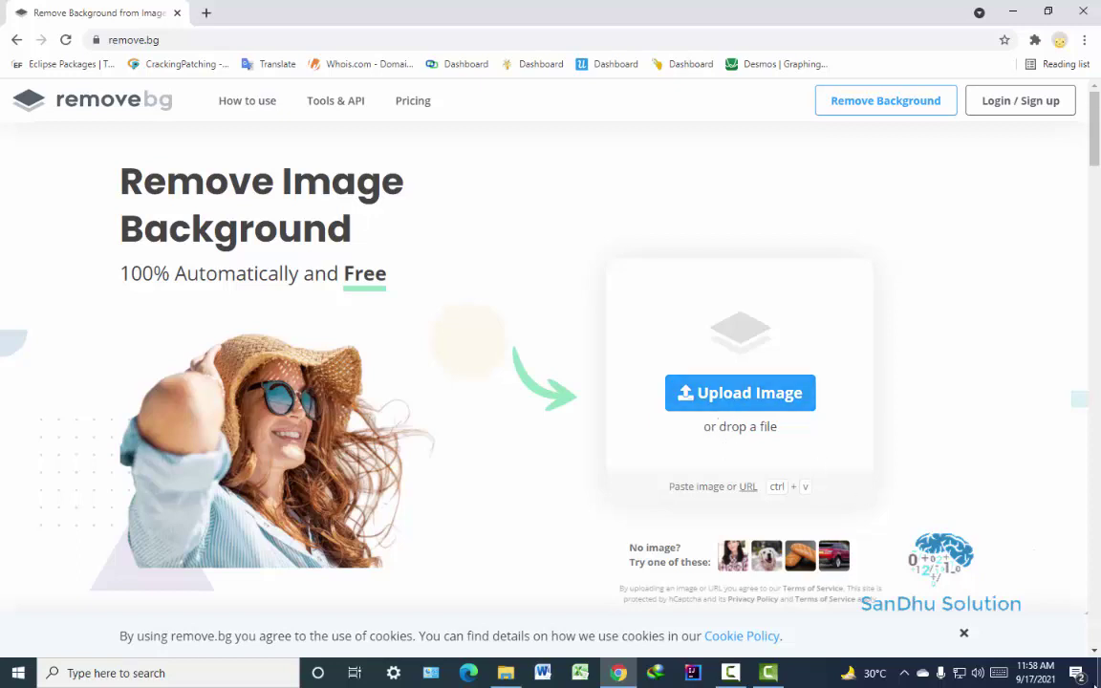
left_click(1097, 672)
left_click(1076, 673)
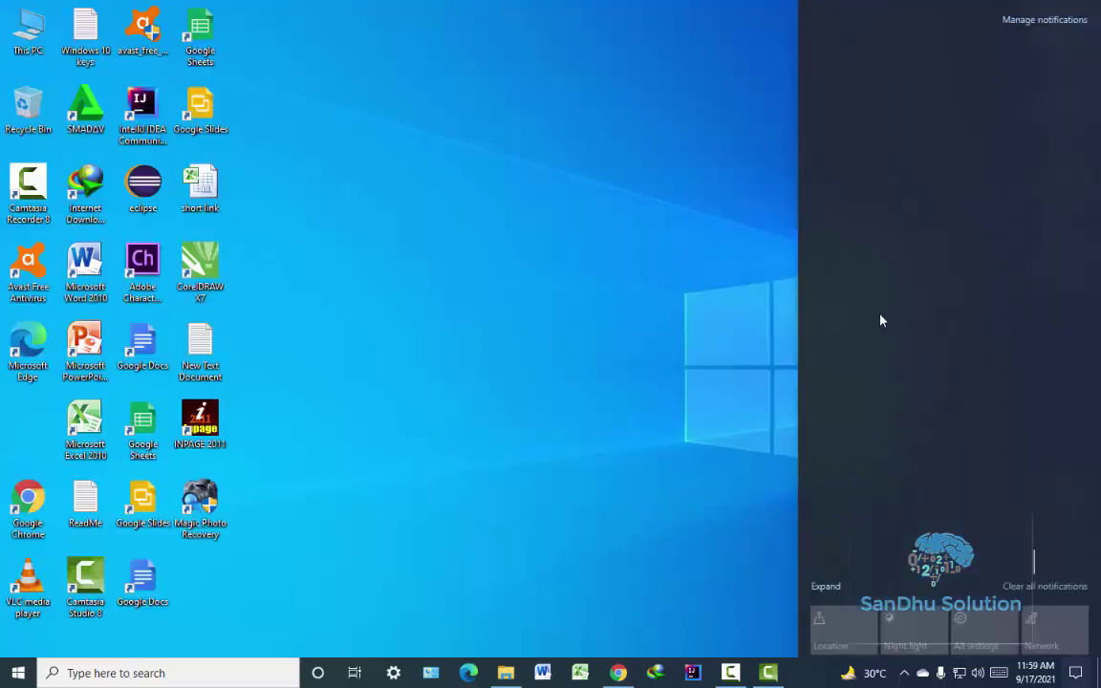
Step: Open the desktop Screenshot of the SanDhu Solution logo in Photos' editing view
left_click(344, 154)
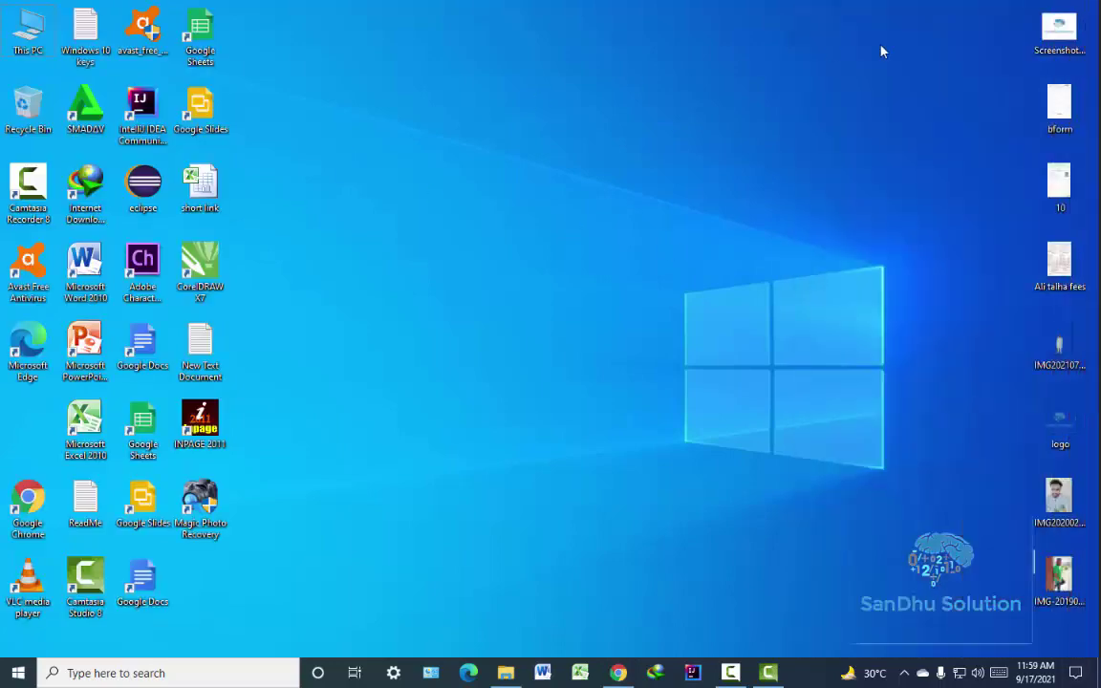
double_click(1060, 34)
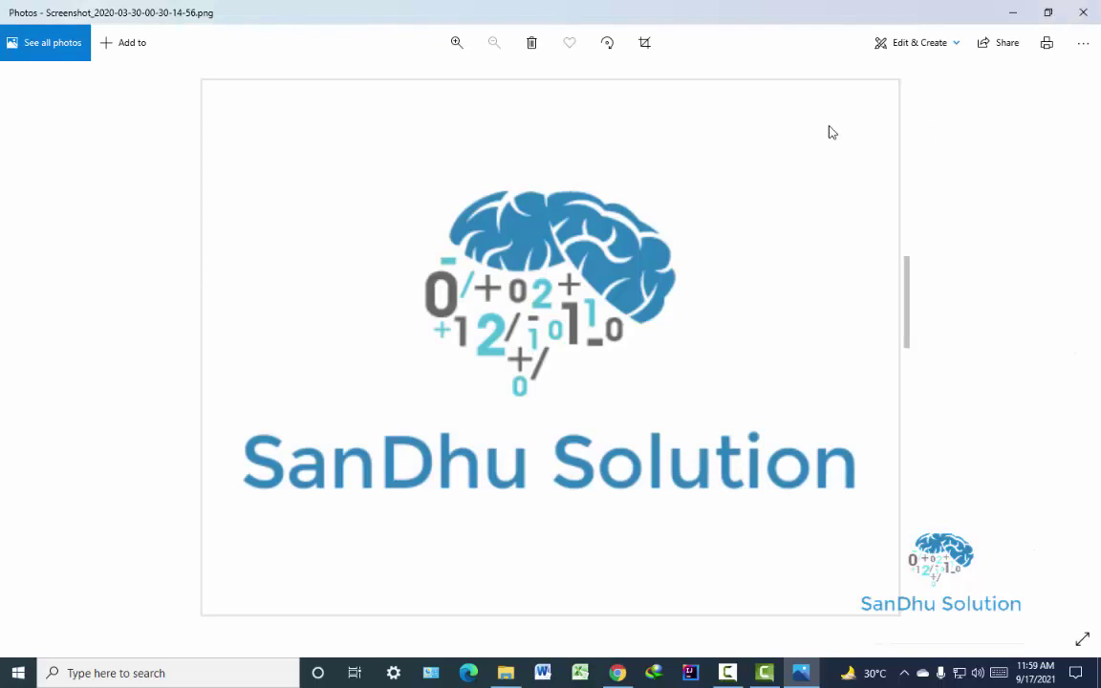
left_click(631, 52)
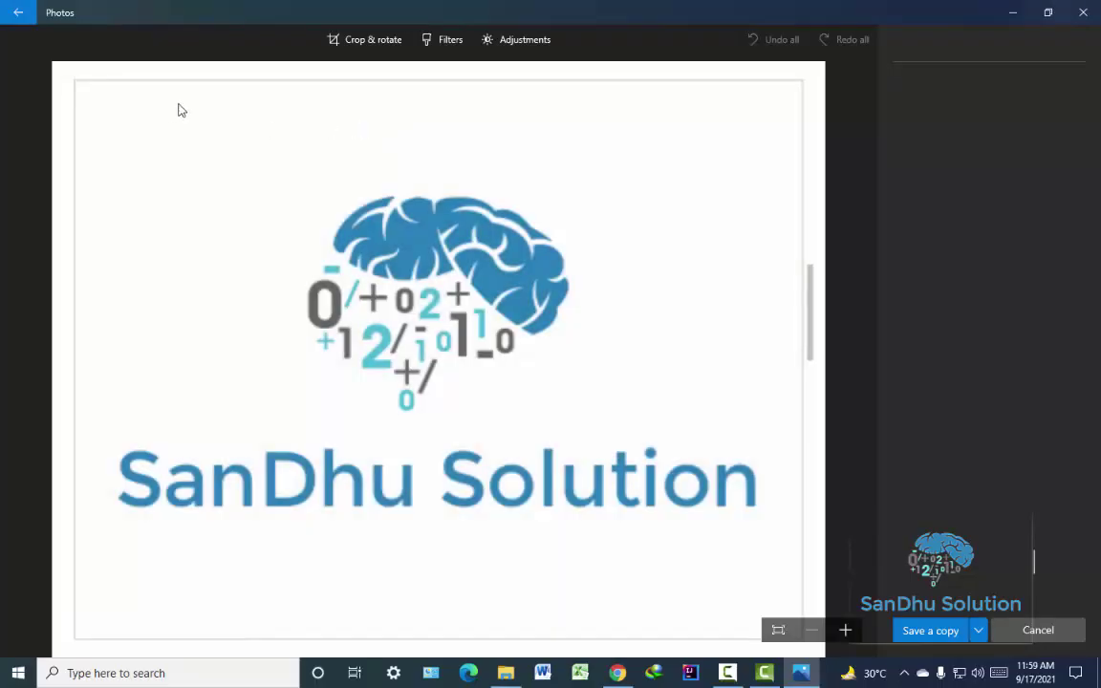
Step: In Crop & rotate, pull the right, top, left and bottom crop edges inward
left_click(346, 39)
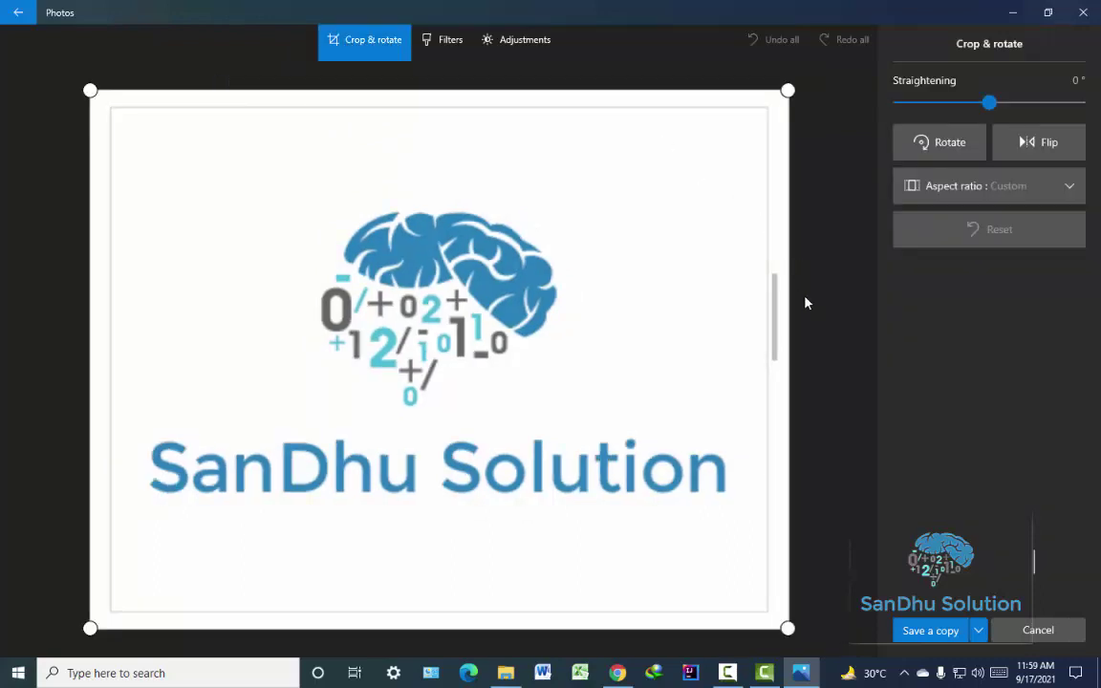
left_click_drag(788, 285, 763, 297)
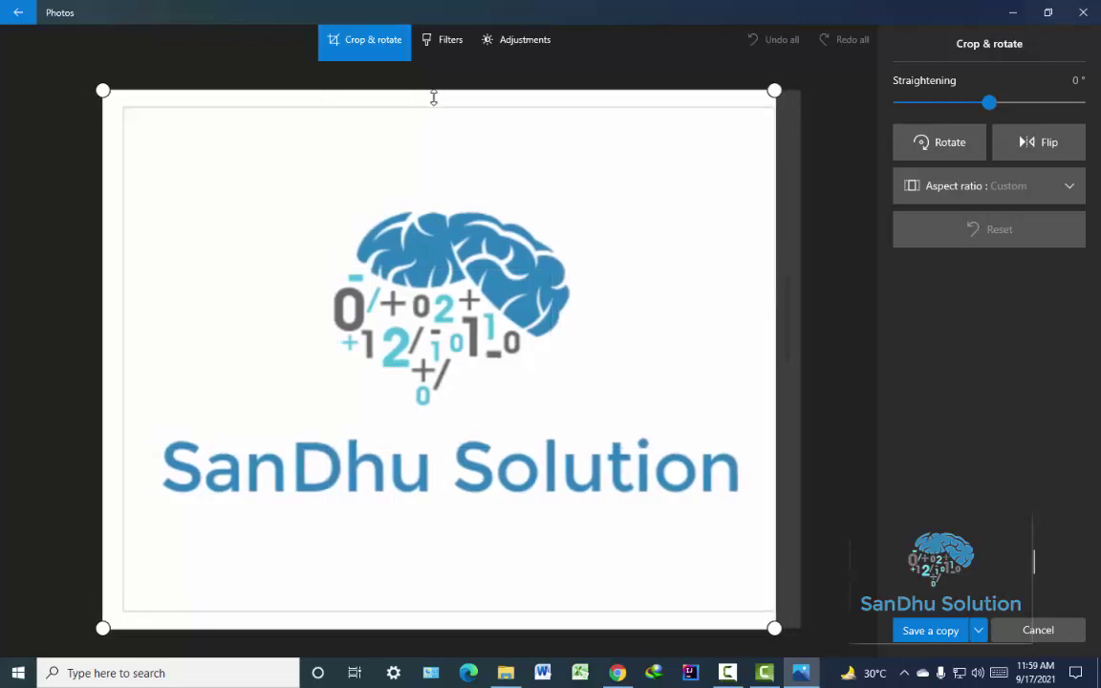
left_click_drag(427, 92, 427, 113)
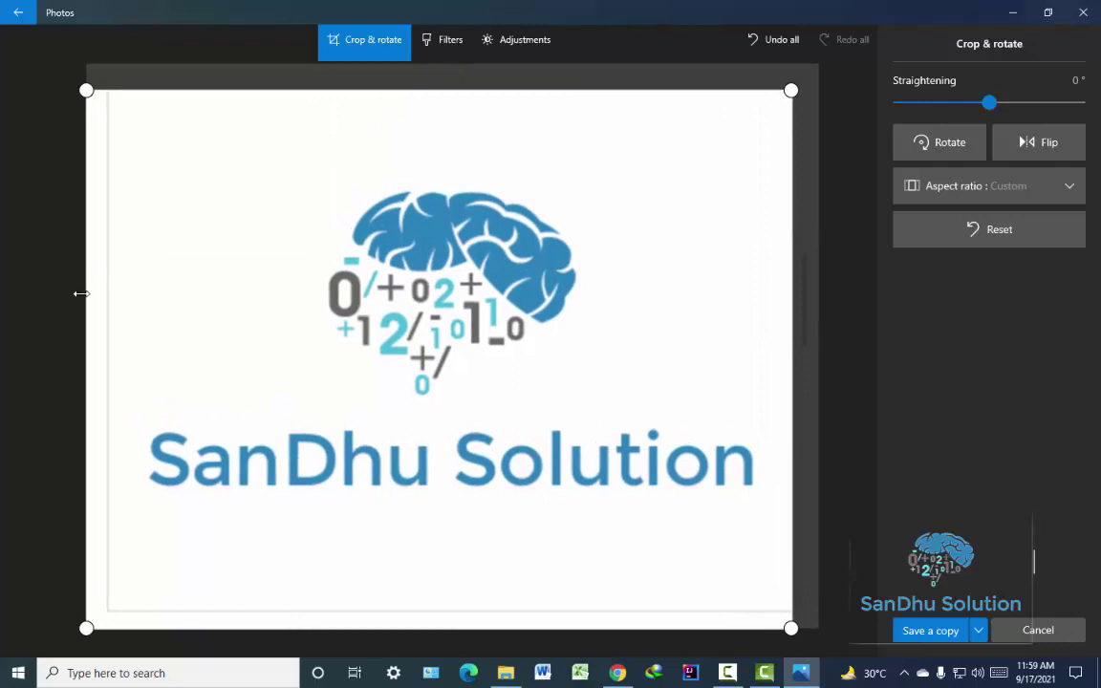
left_click_drag(80, 293, 122, 304)
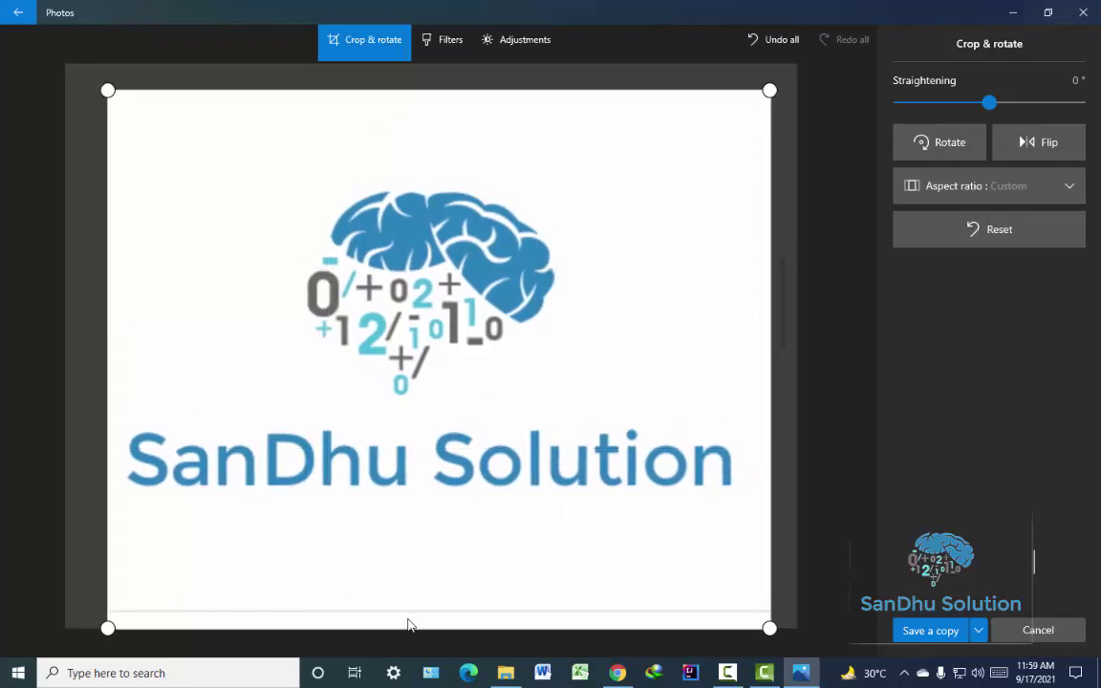
left_click_drag(399, 634, 421, 580)
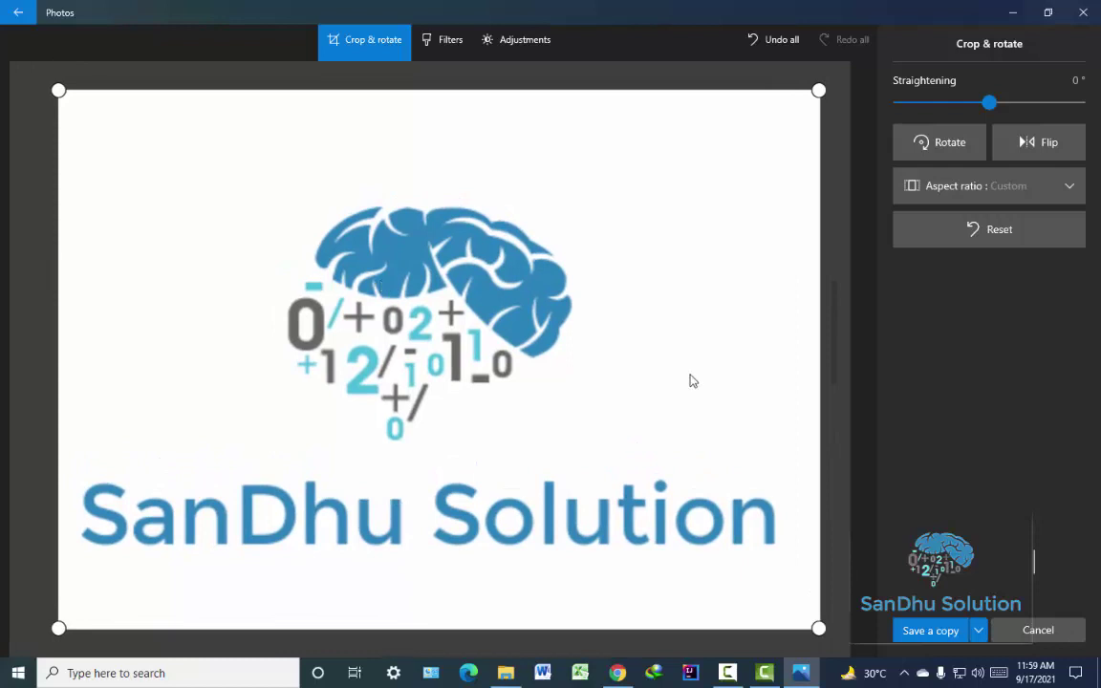
Step: Save the cropped logo as a copy named 'sandhu solution' in Pictures and close Photos
left_click(930, 631)
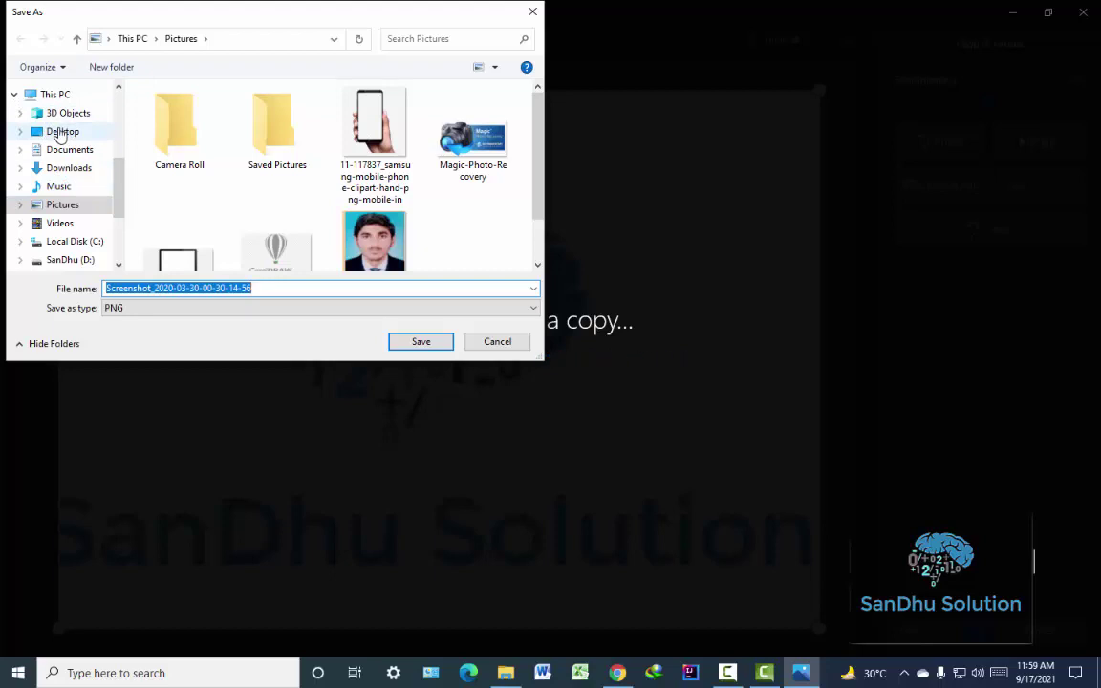
type("sa")
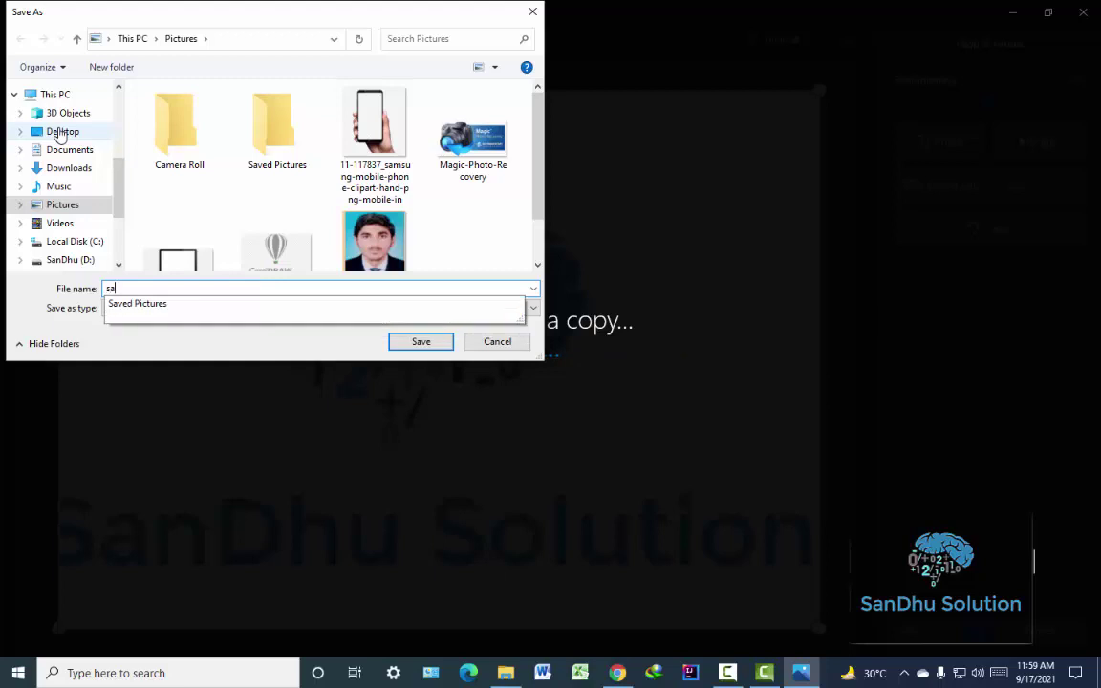
type("ndhu")
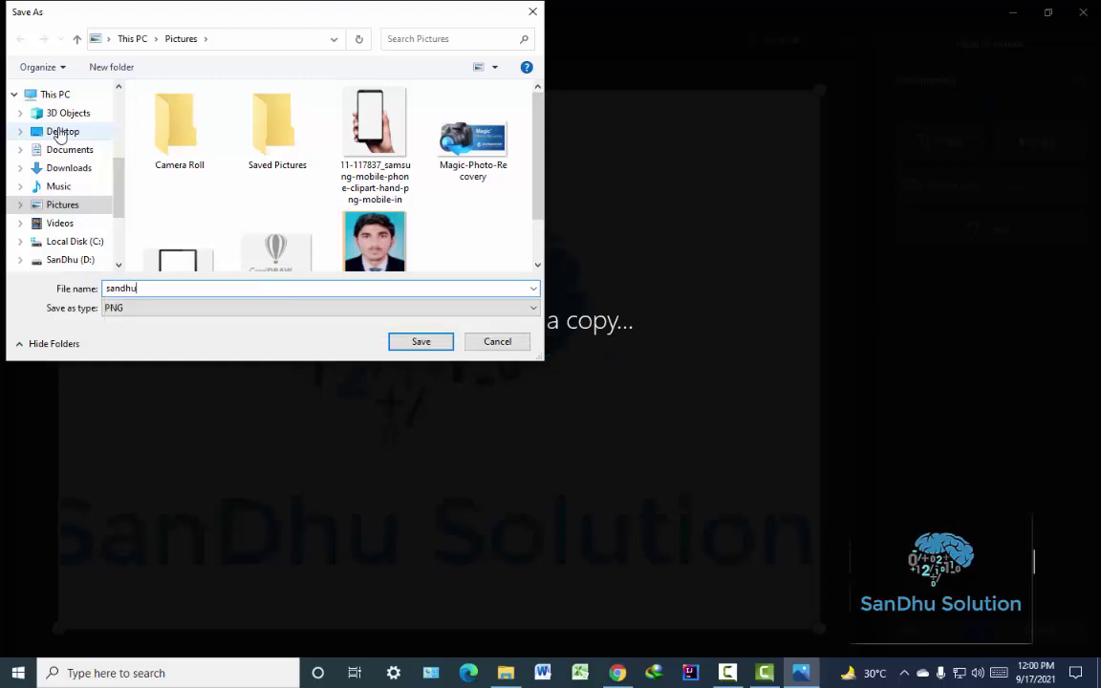
type(" sol")
type("ution")
key("Return")
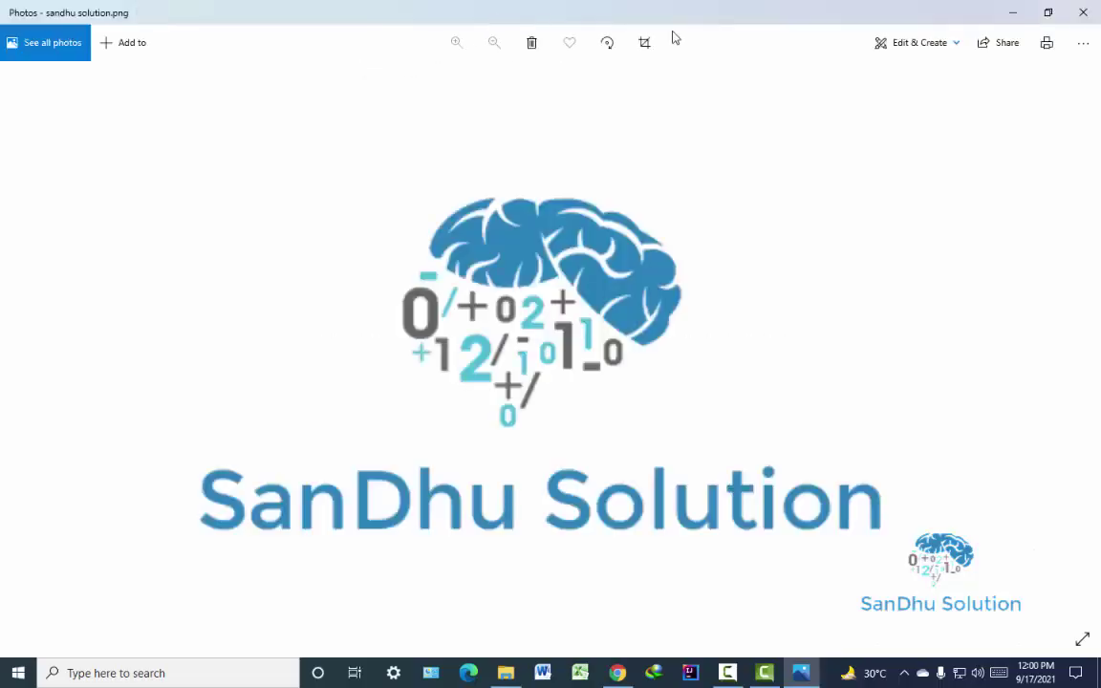
key("alt+F4")
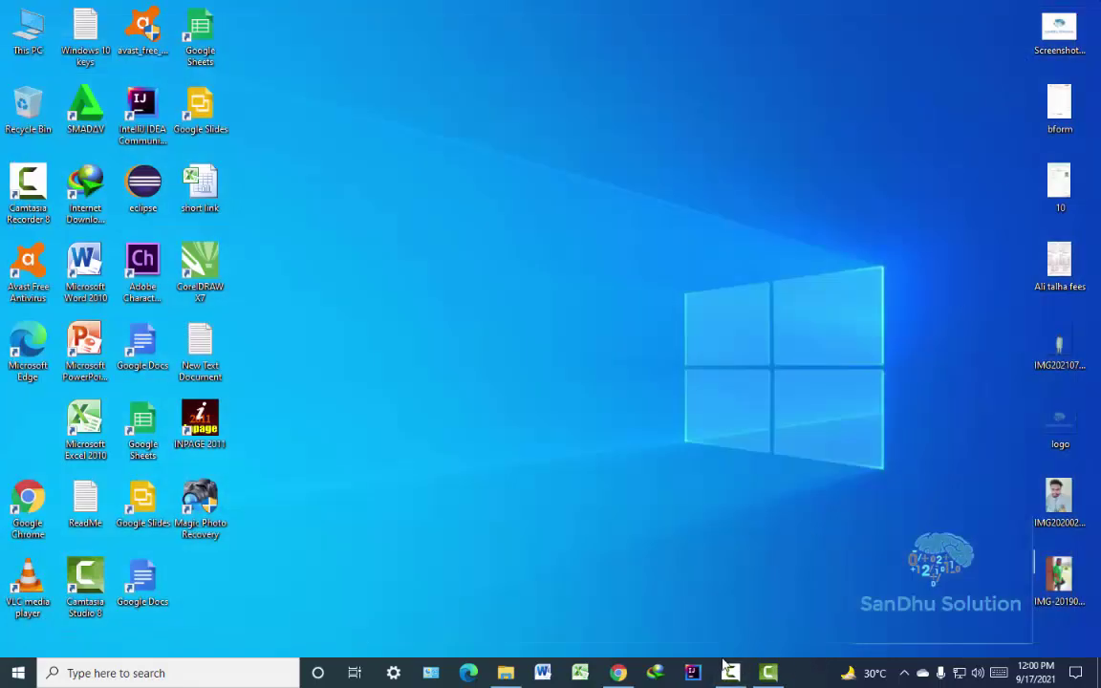
Step: Back in Chrome, upload 'sandhu solution' from the Pictures folder to remove.bg
left_click(616, 669)
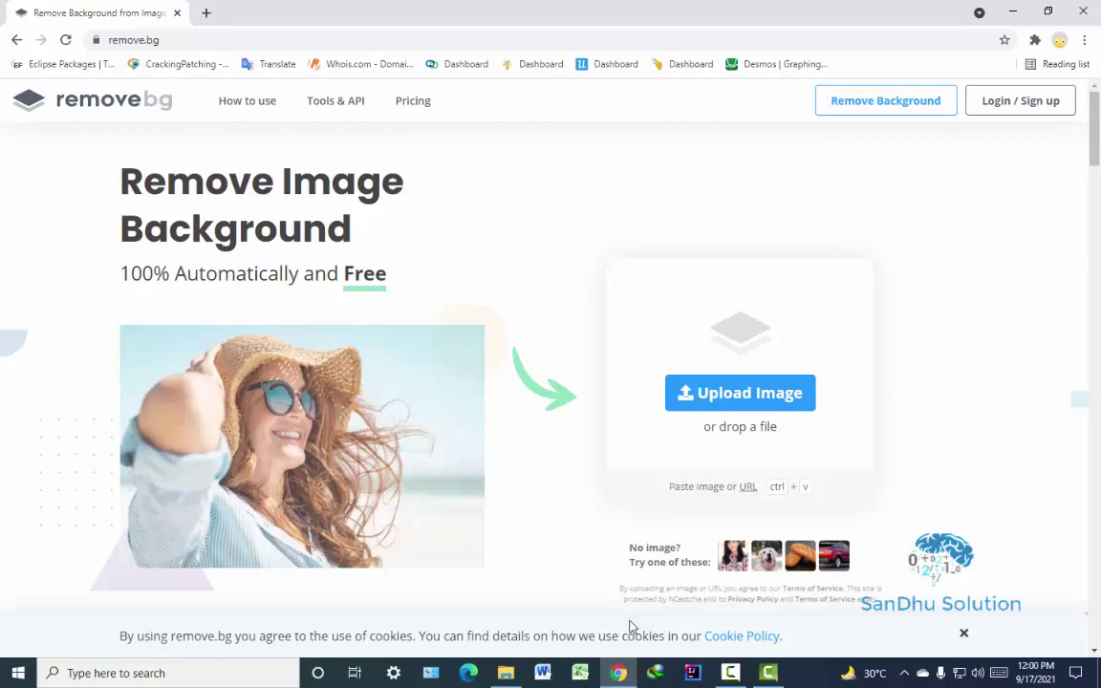
left_click(761, 388)
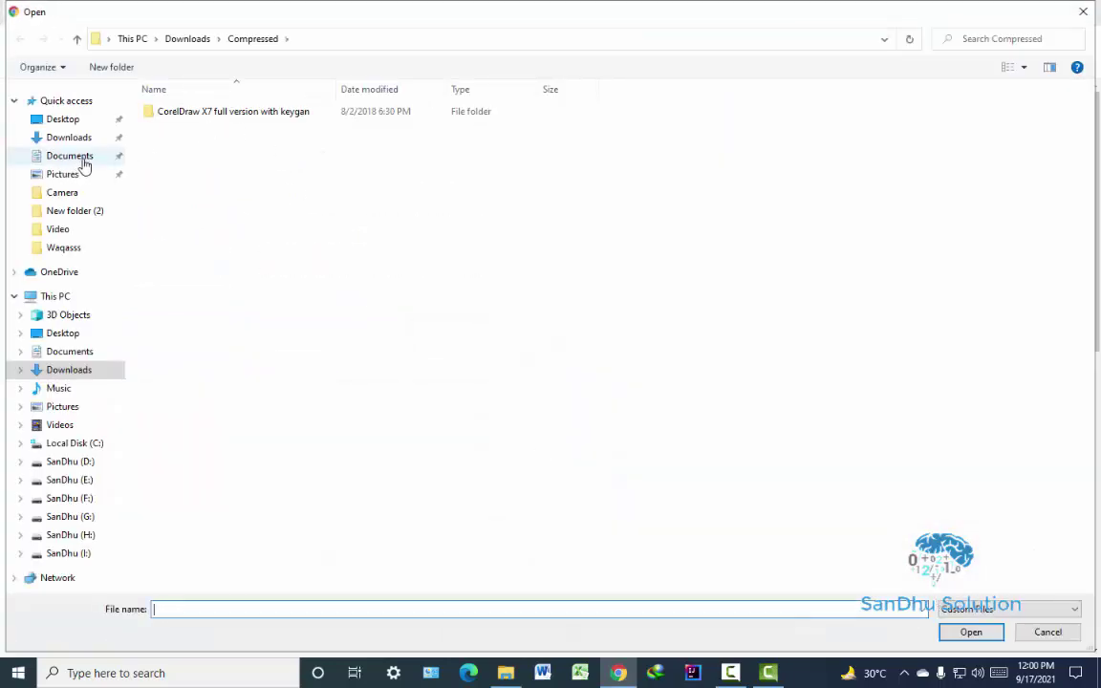
left_click(53, 156)
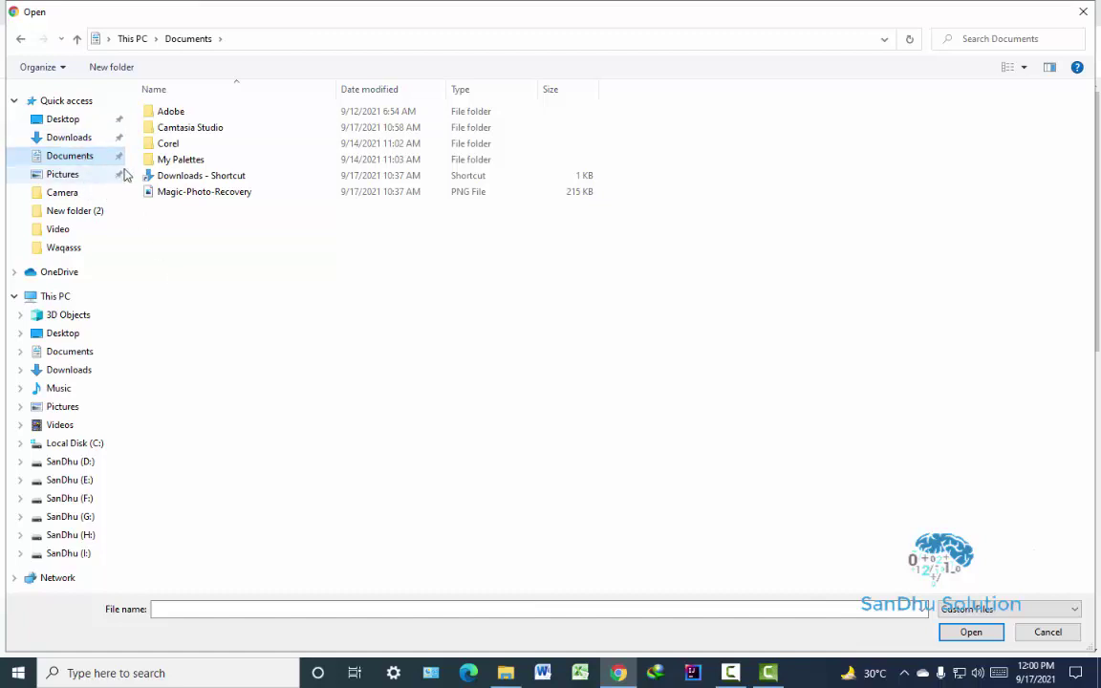
left_click(55, 176)
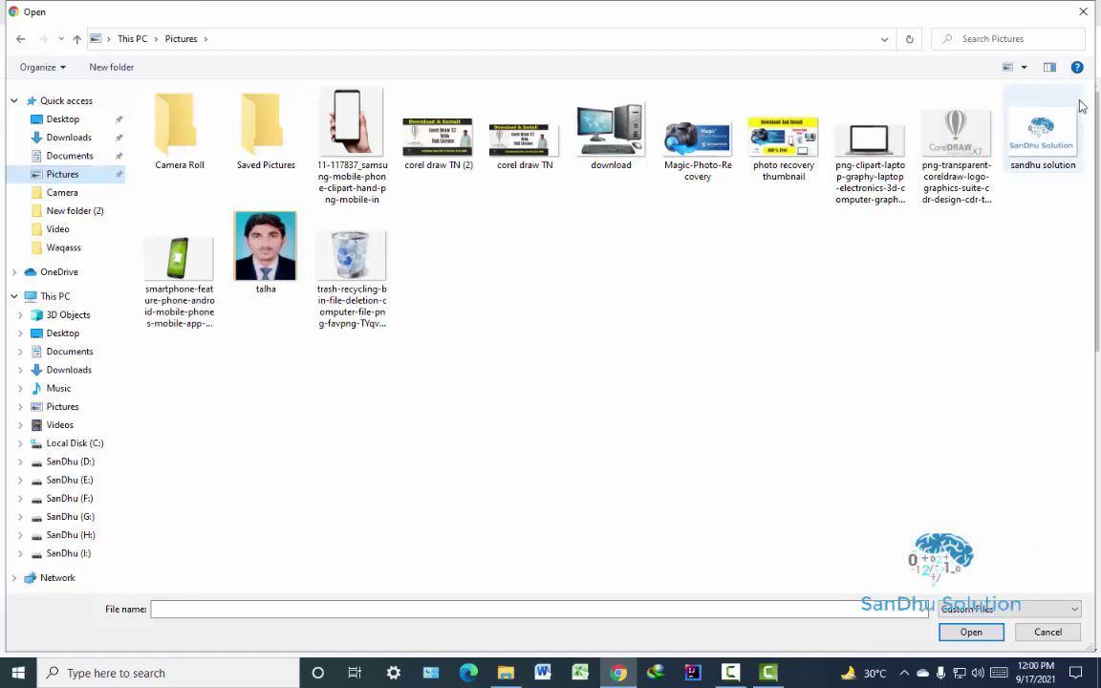
left_click(1058, 143)
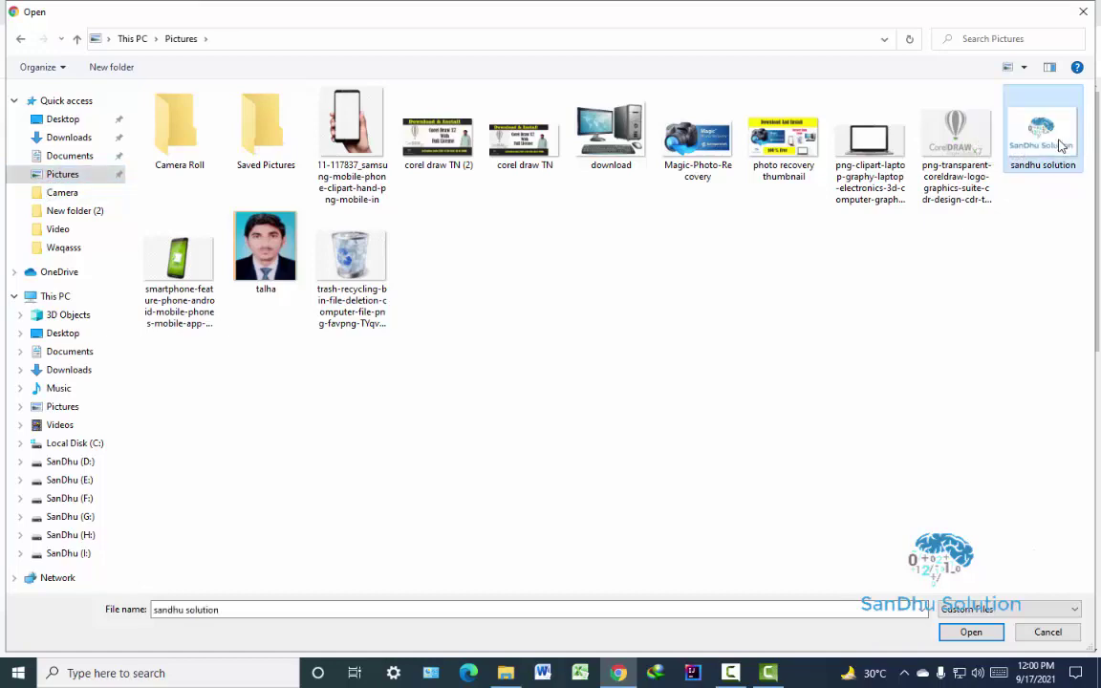
double_click(1058, 143)
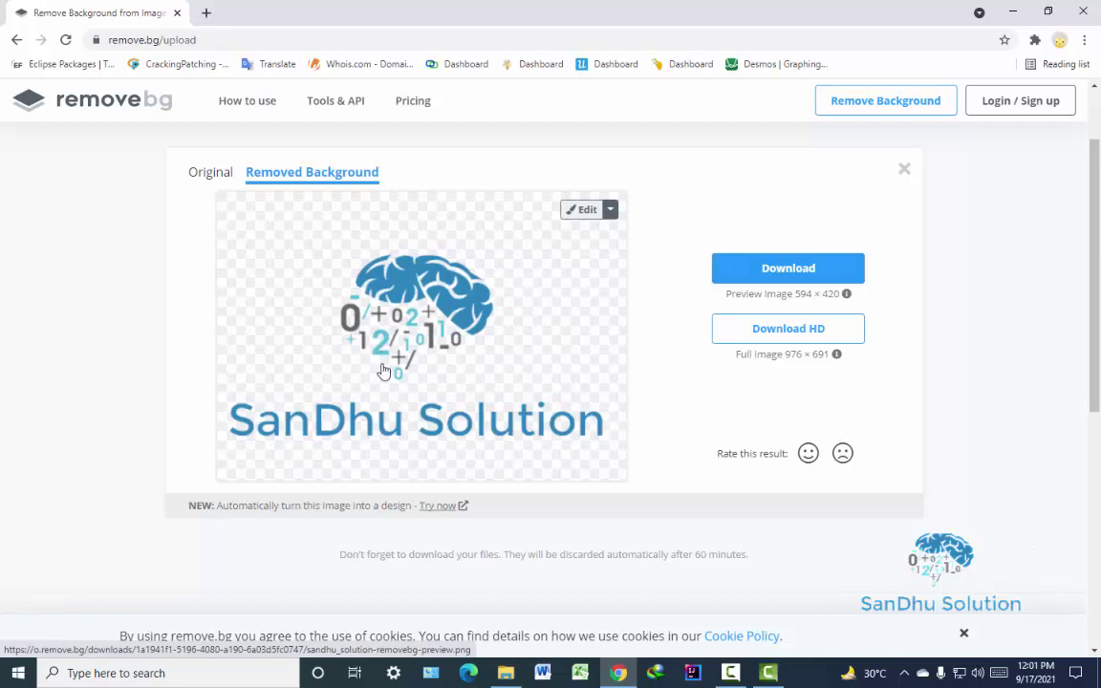
Step: Download the background-free logo preview, then request the full 976 × 691 HD version
left_click(741, 283)
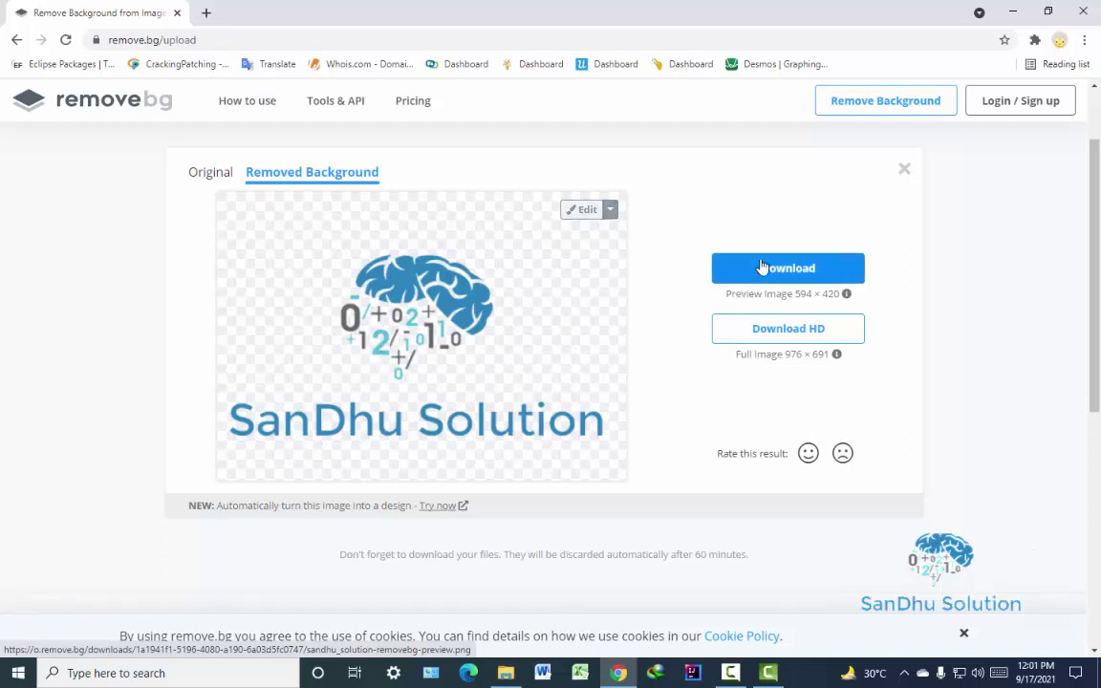
left_click(761, 331)
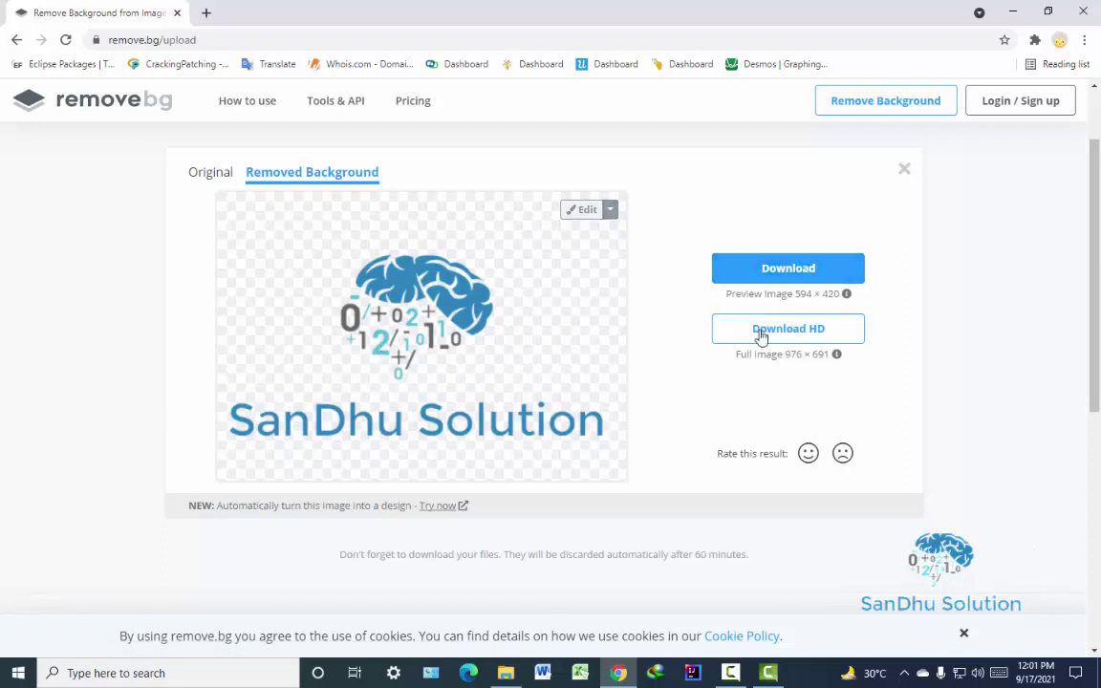
left_click(781, 341)
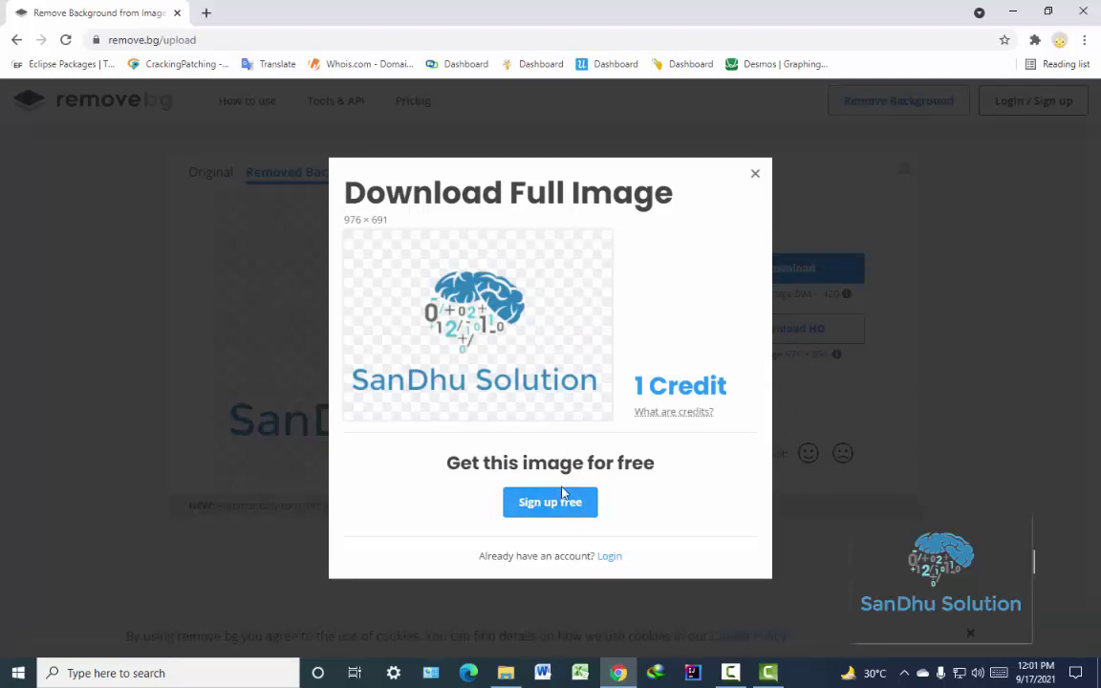
Step: Sign up for a free Kaleido account with Google, accepting the terms
left_click(549, 518)
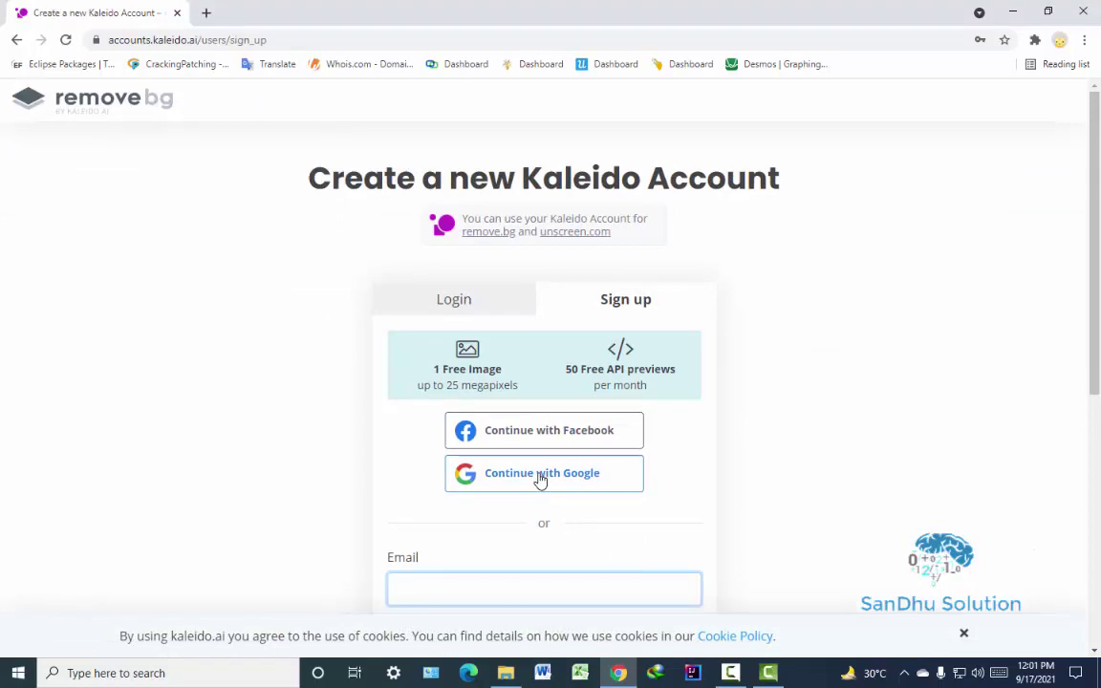
left_click(540, 480)
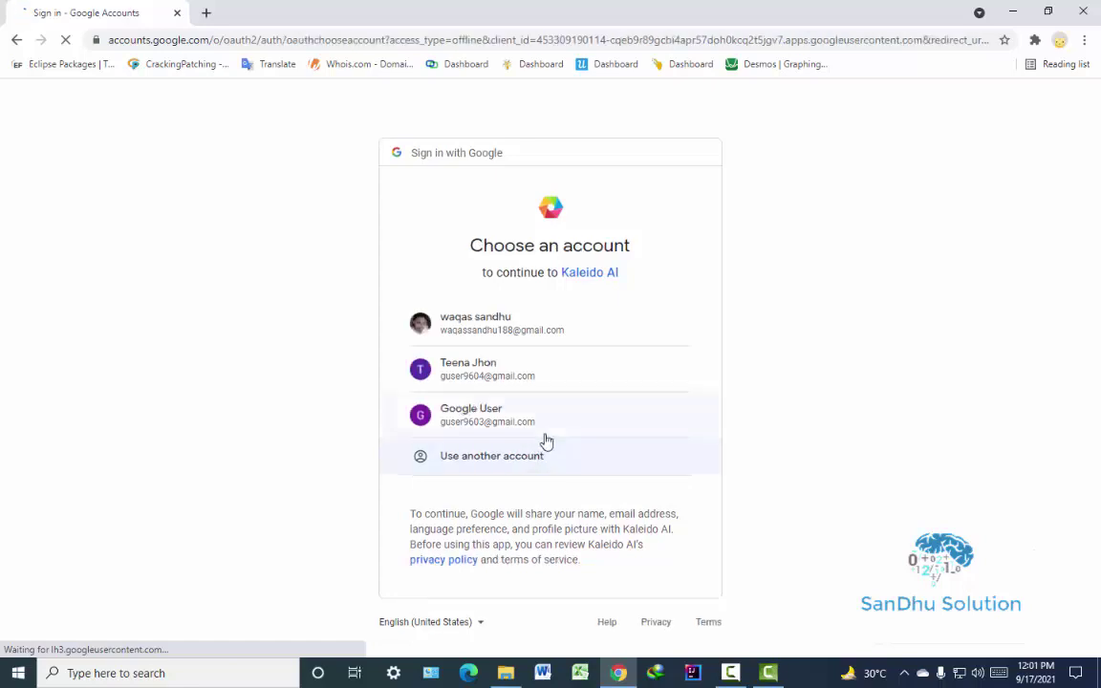
left_click(533, 417)
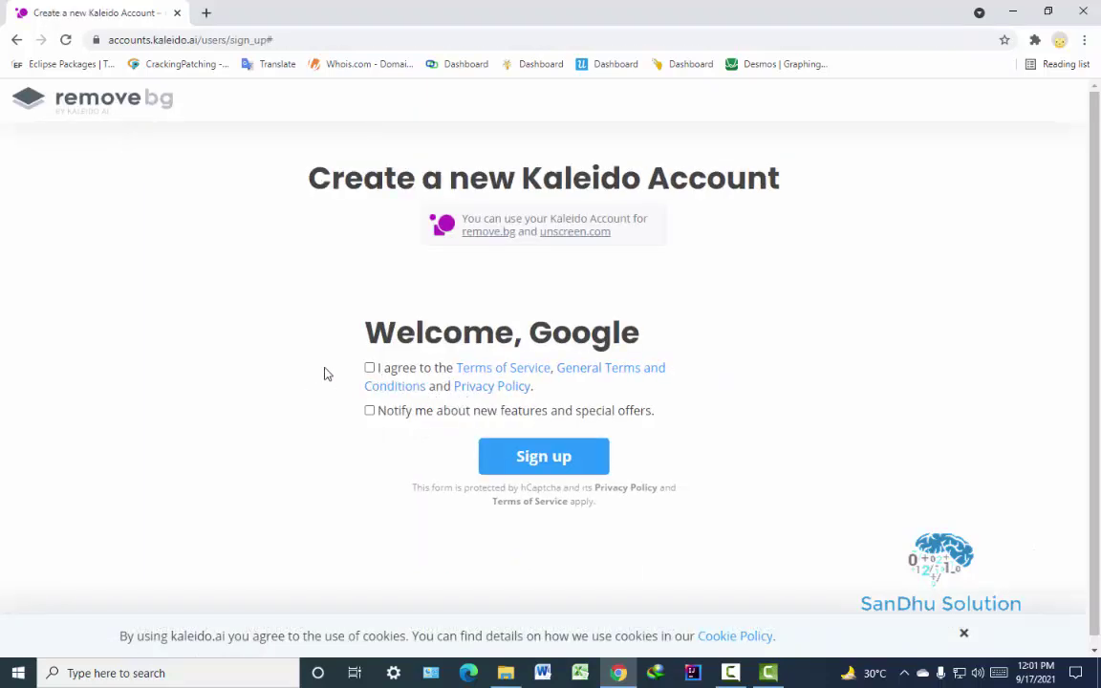
left_click(554, 462)
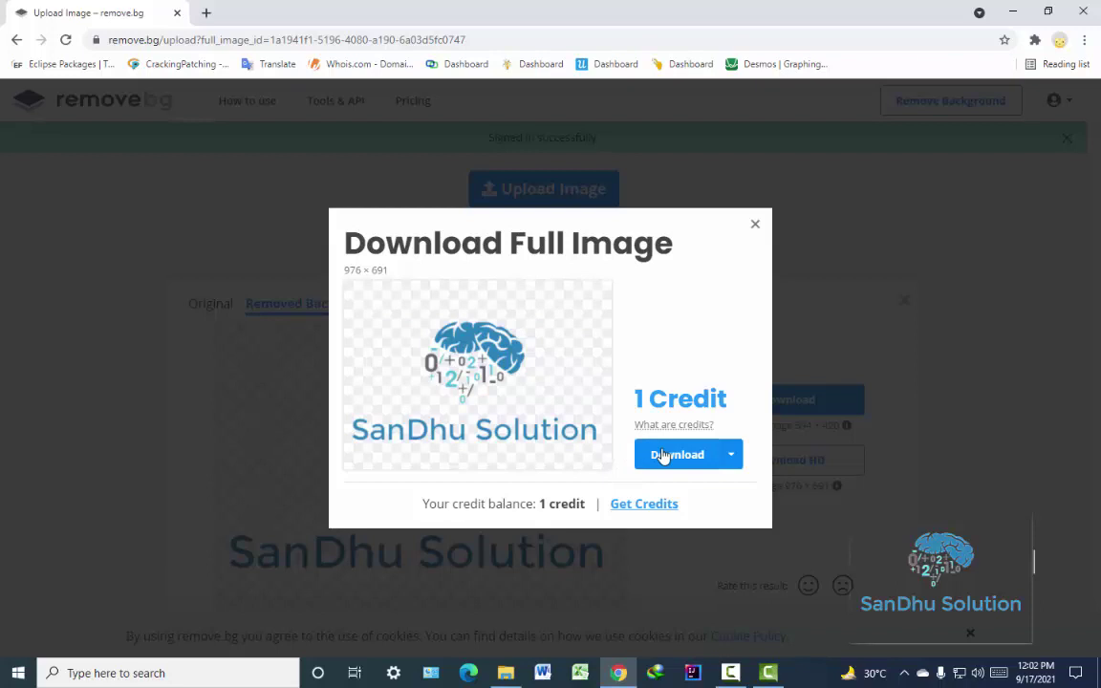
Step: Download the full-size transparent logo and open sandhu_solution-removebg.png from the download bar
left_click(664, 456)
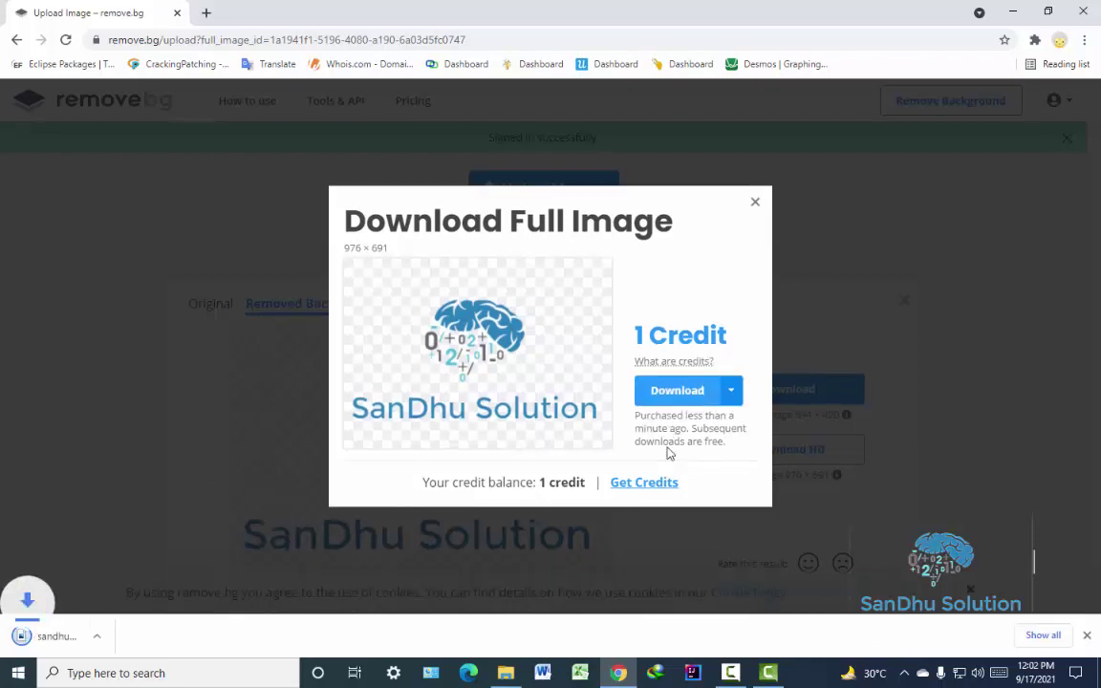
left_click(71, 638)
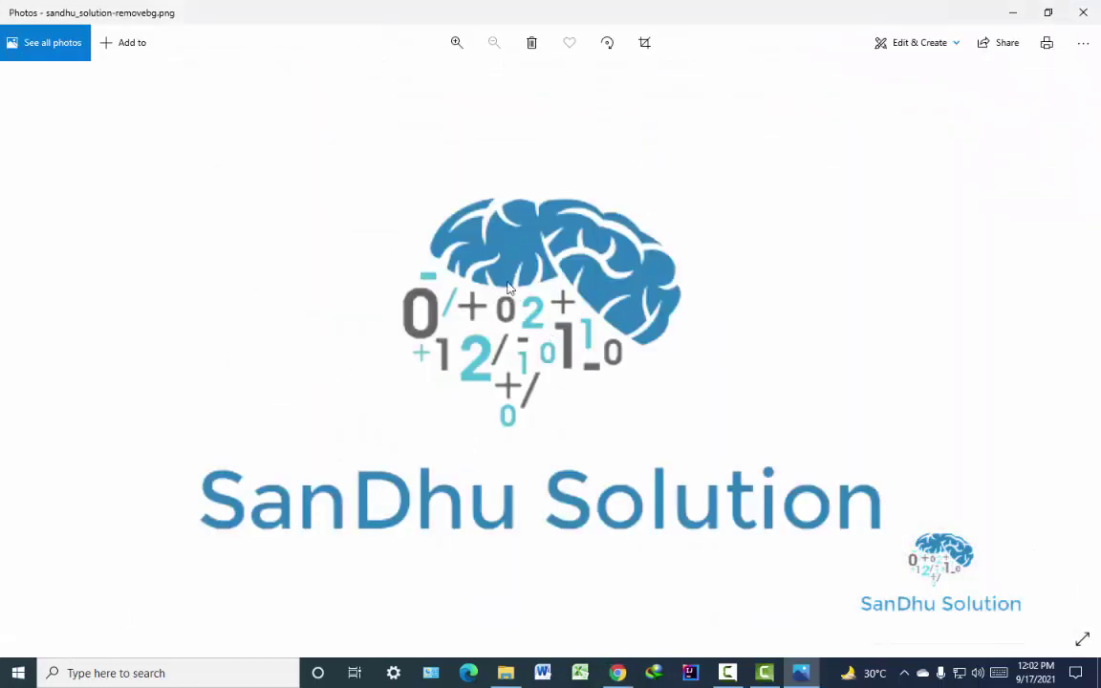
Step: Close the logo preview and the download dialog, and return to the remove.bg home page
left_click(1086, 9)
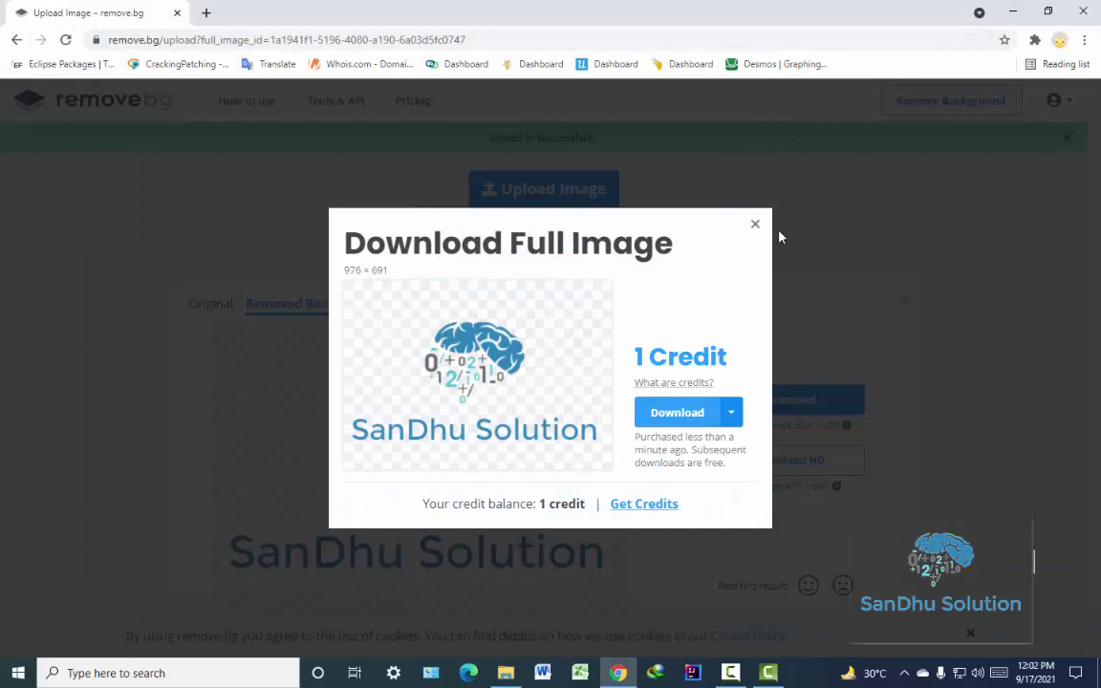
left_click(753, 226)
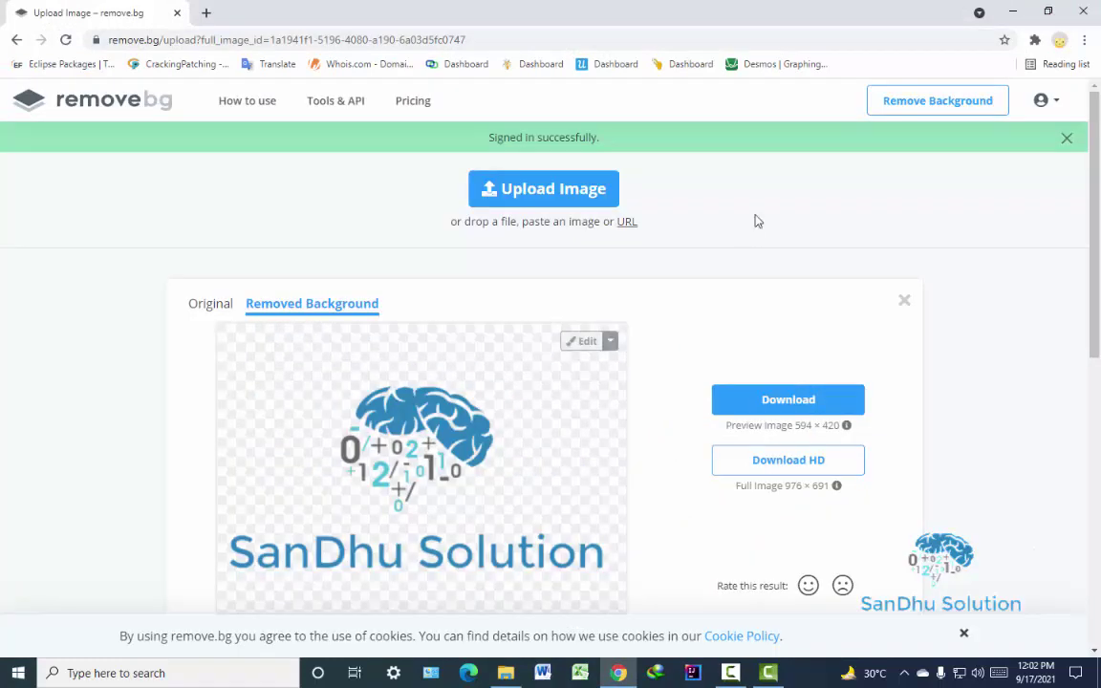
left_click(124, 118)
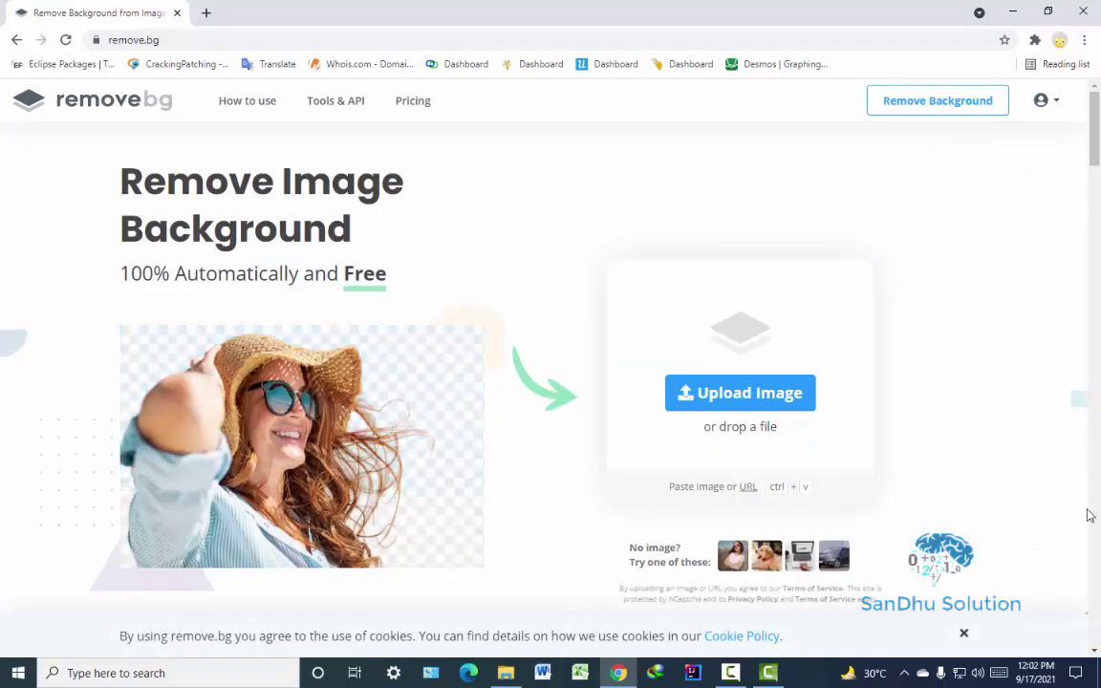
Step: Refresh the desktop, preview the portrait photo in Photos, then switch back to Chrome
key("super+d")
right_click(705, 73)
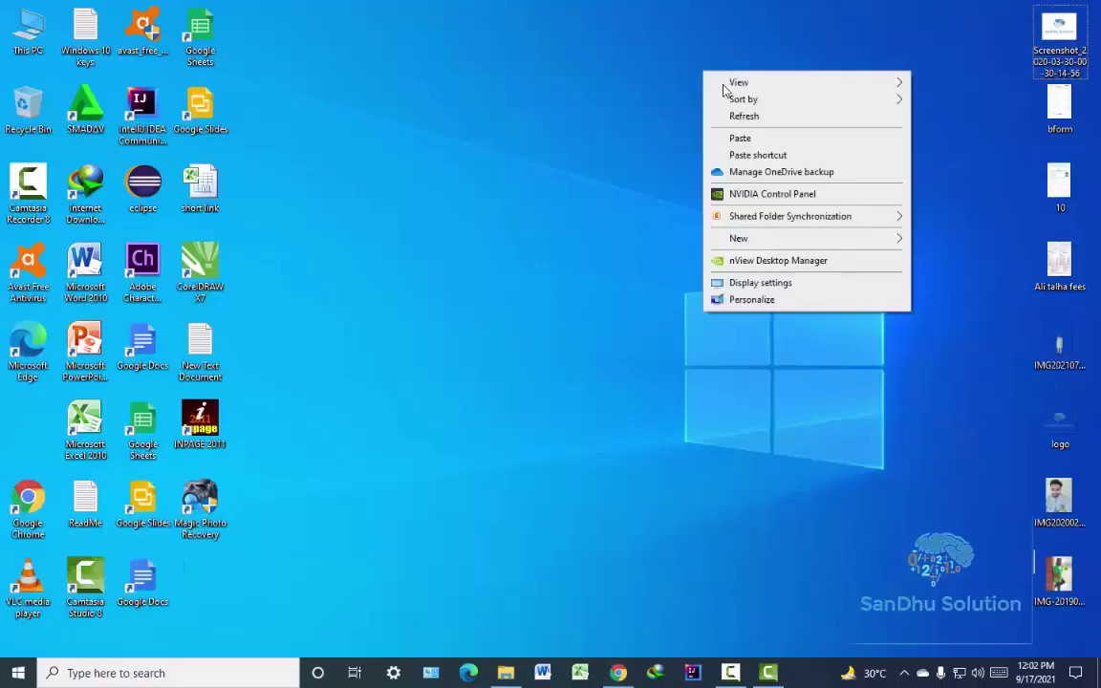
left_click(764, 124)
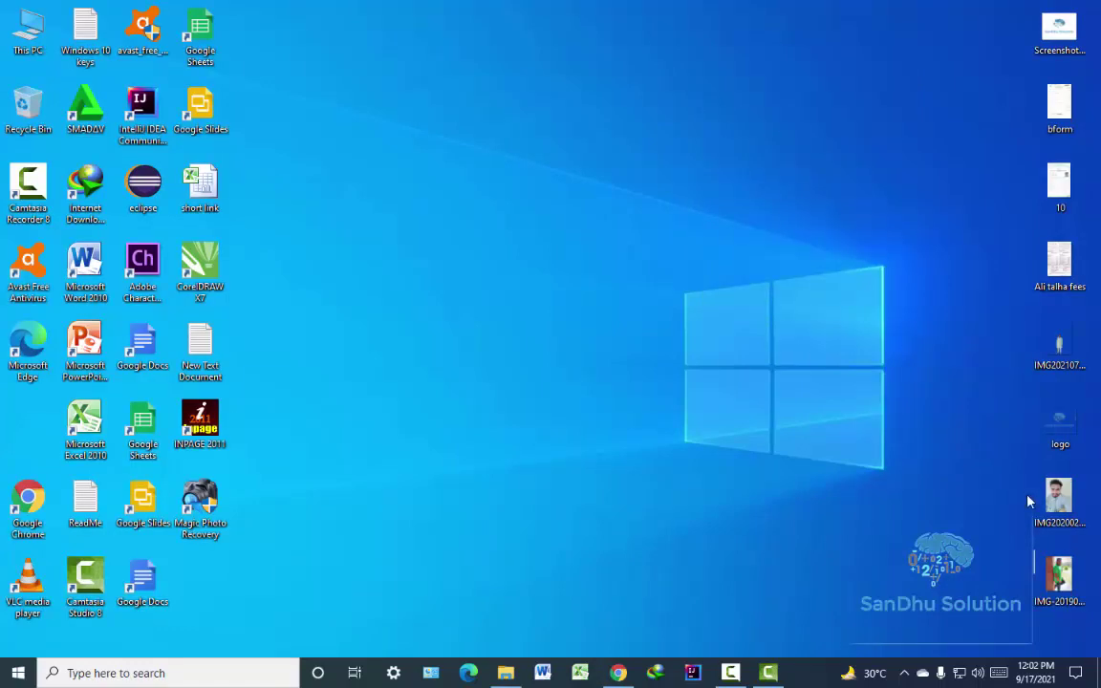
double_click(1056, 497)
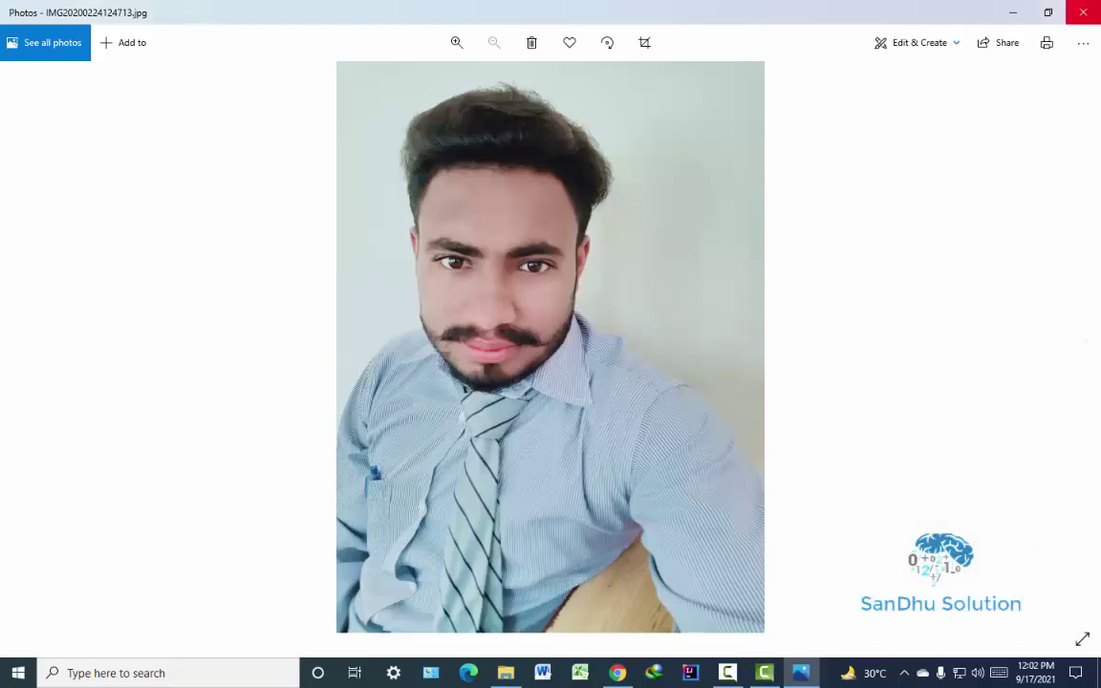
key("alt+F4")
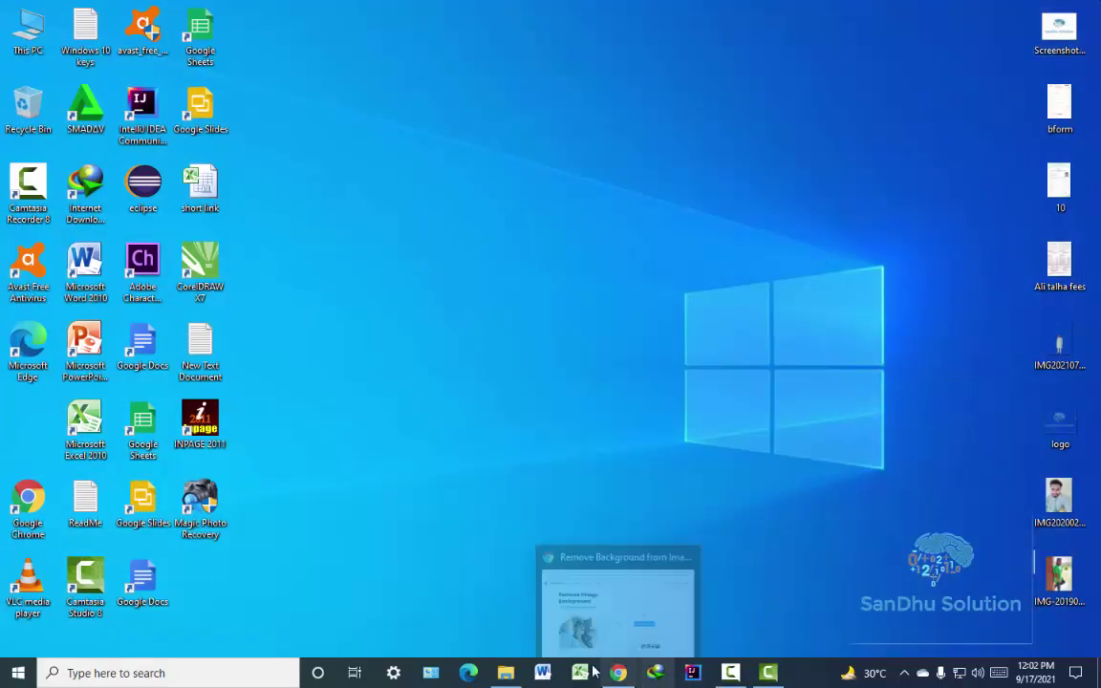
left_click(621, 676)
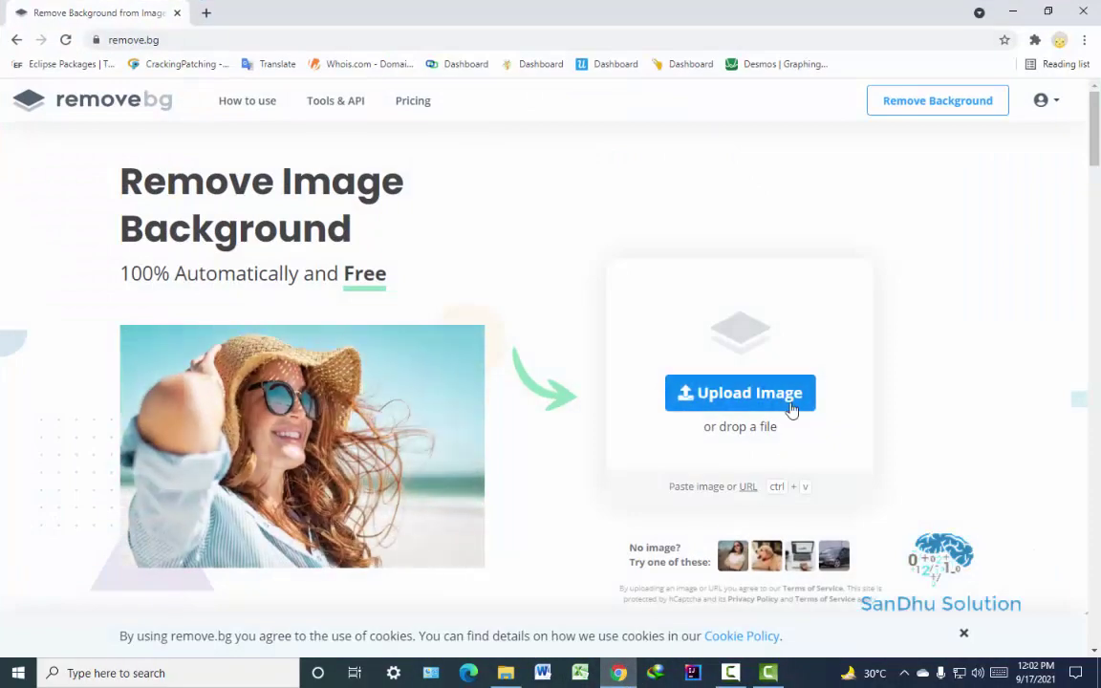
key("ctrl+v")
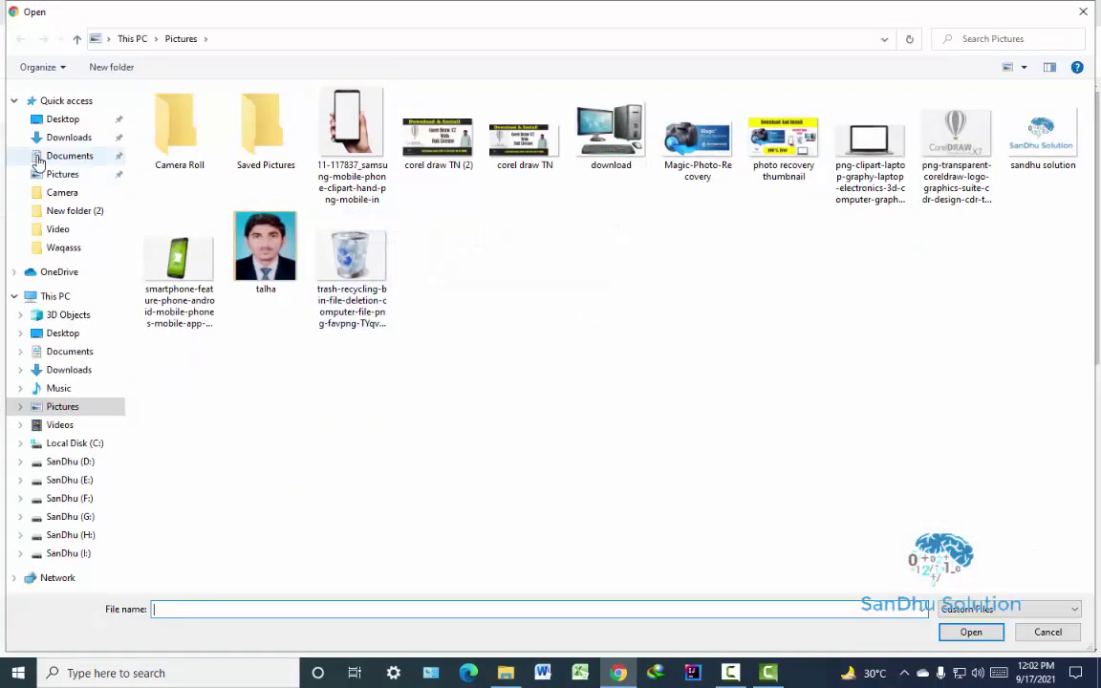
left_click(62, 119)
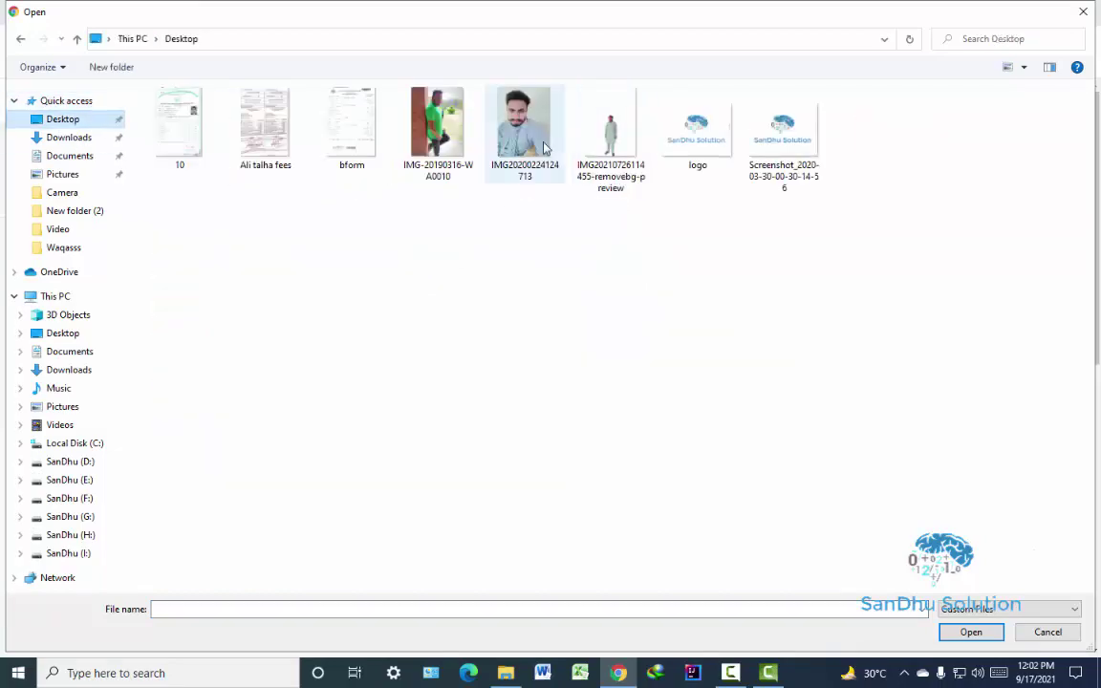
left_click(530, 144)
double_click(530, 143)
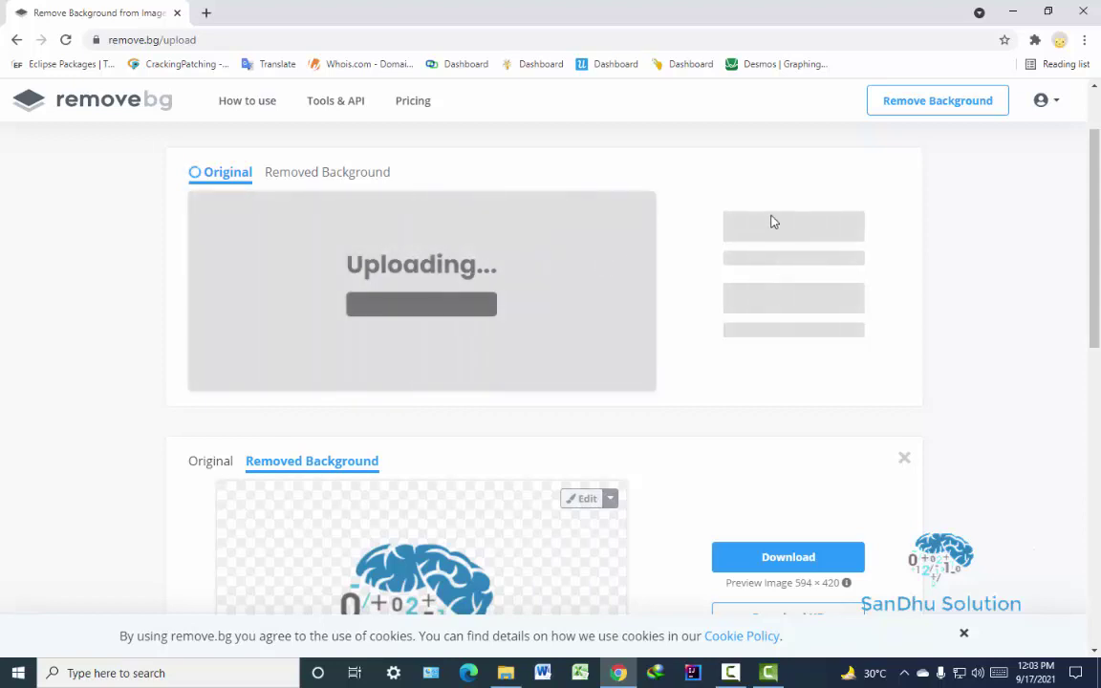
left_click_drag(1096, 196, 1099, 254)
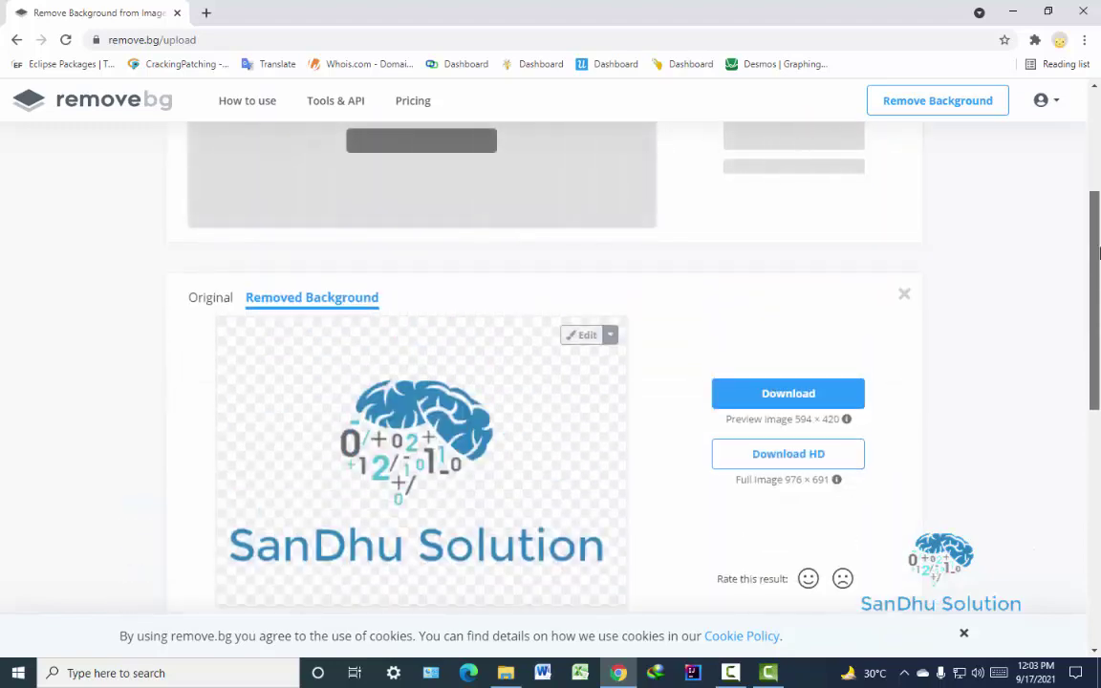
left_click_drag(1099, 254, 1096, 144)
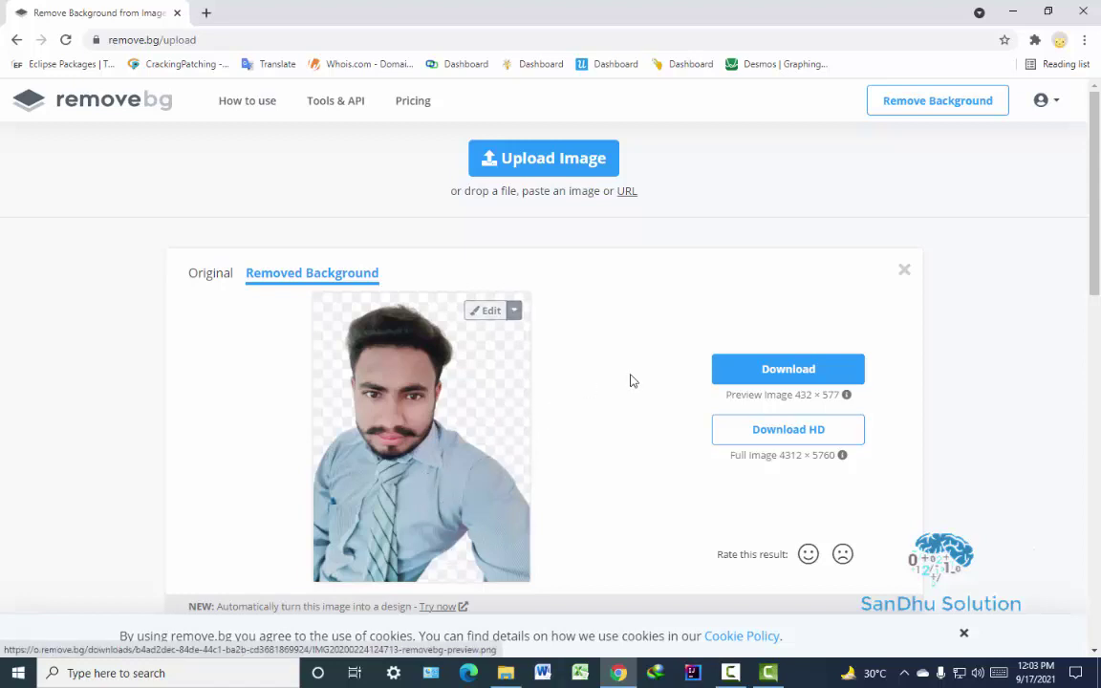
left_click(734, 382)
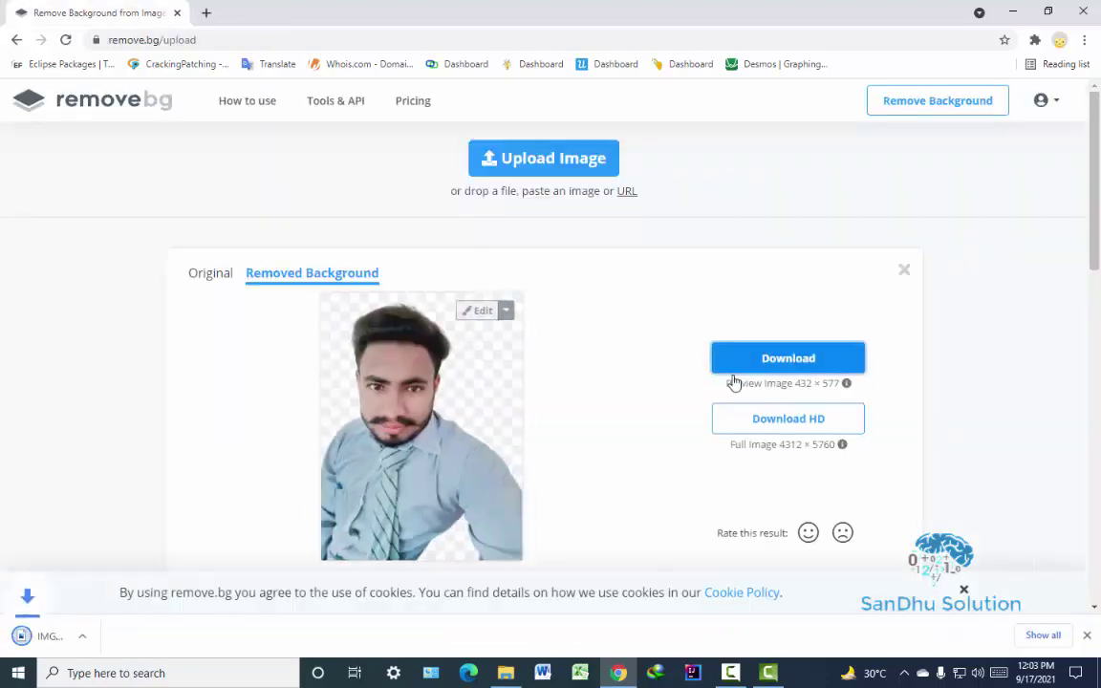
left_click(50, 642)
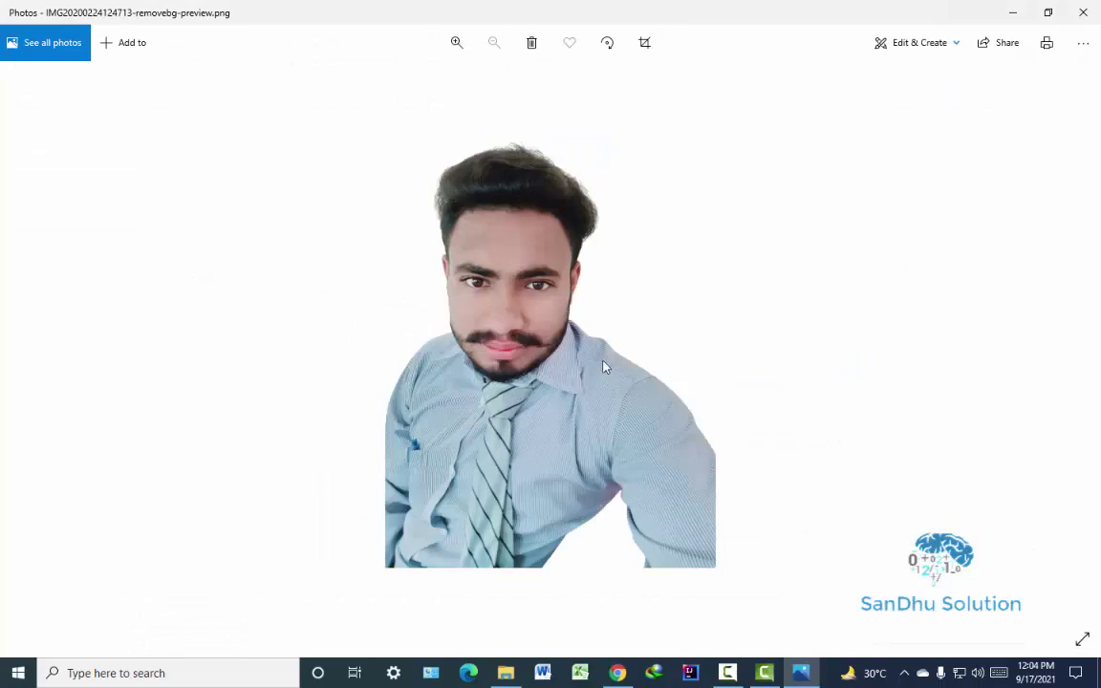
Step: Close the portrait cut-out in Photos, minimize Chrome, and refresh the desktop from its right-click menu
left_click(1082, 12)
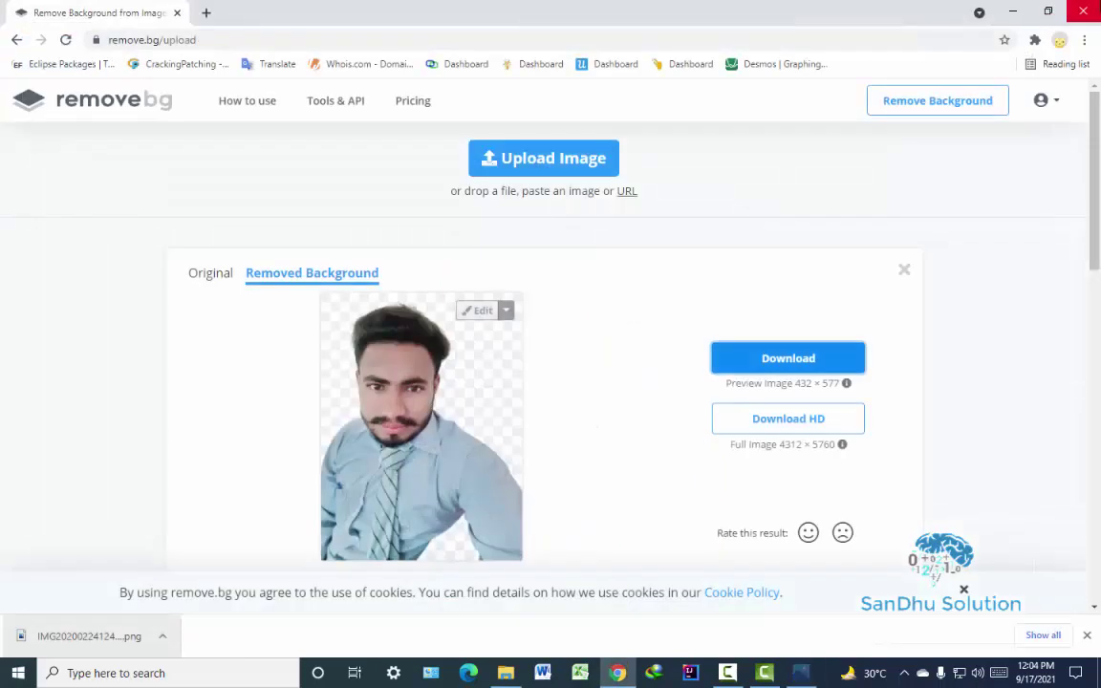
left_click(1013, 8)
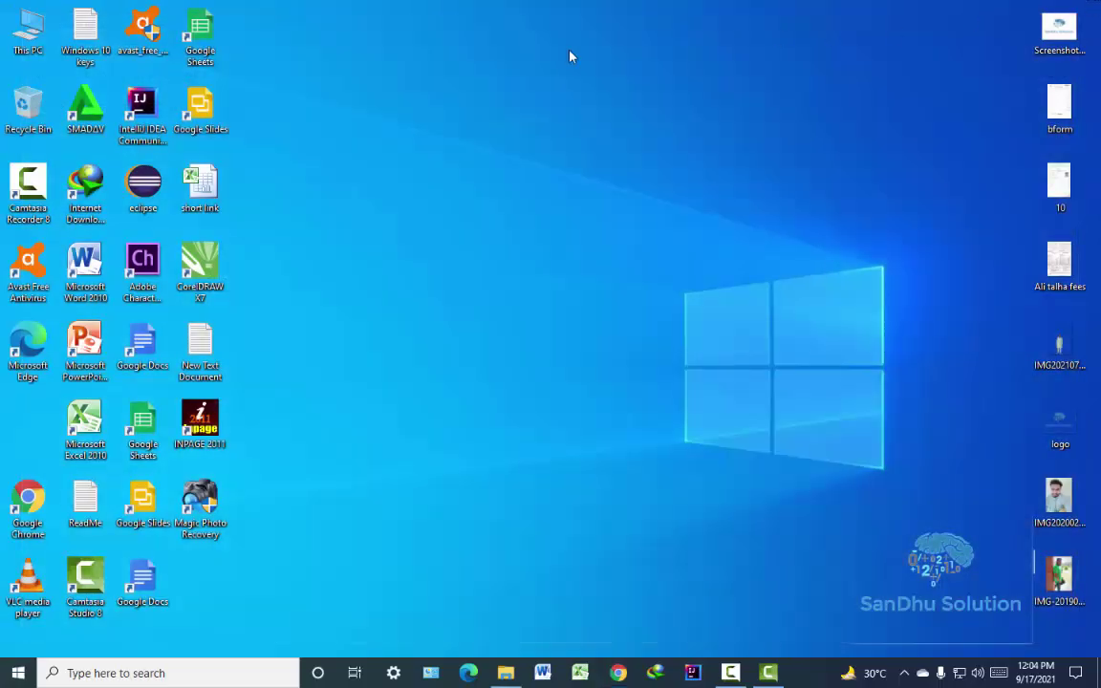
right_click(570, 56)
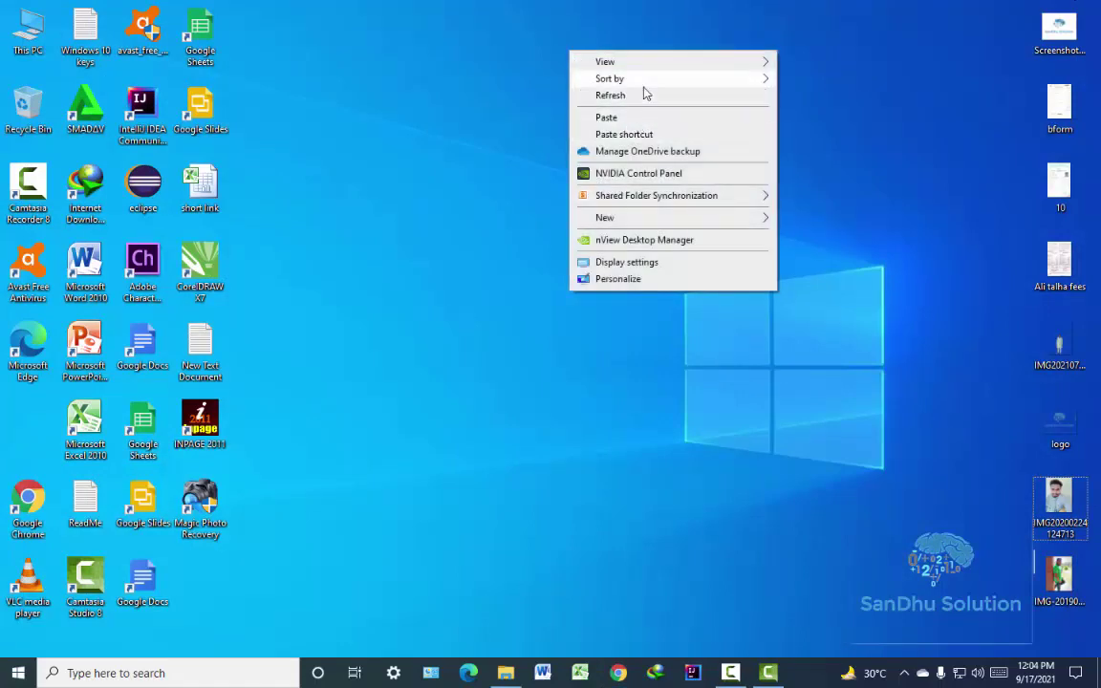
mouse_move(644, 88)
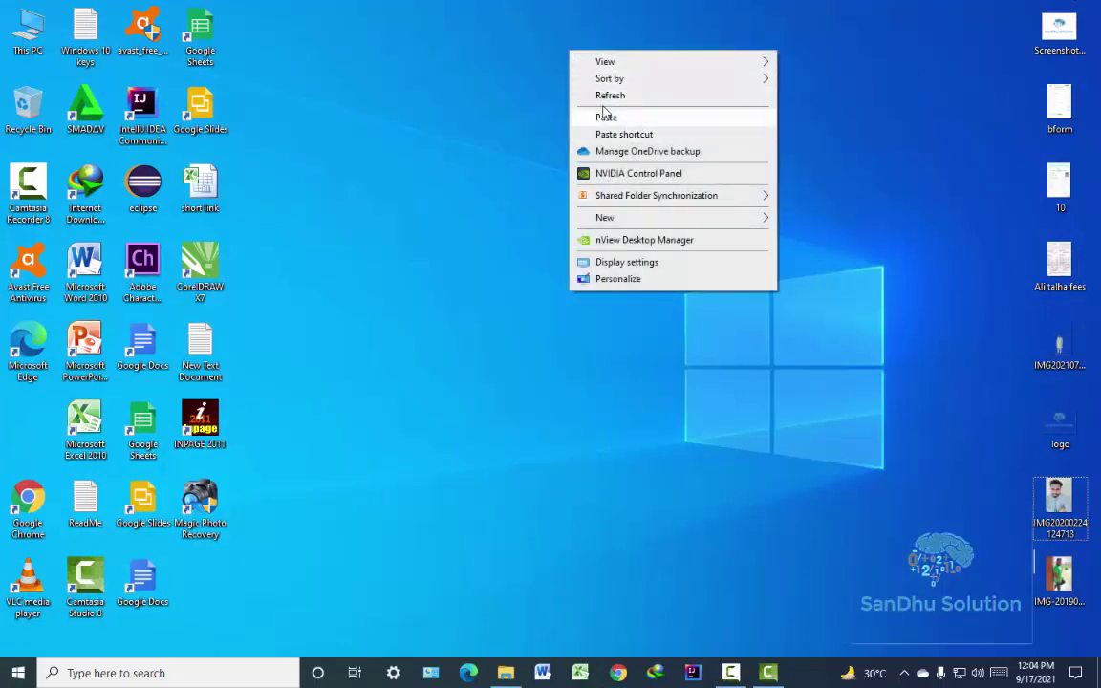
right_click(606, 99)
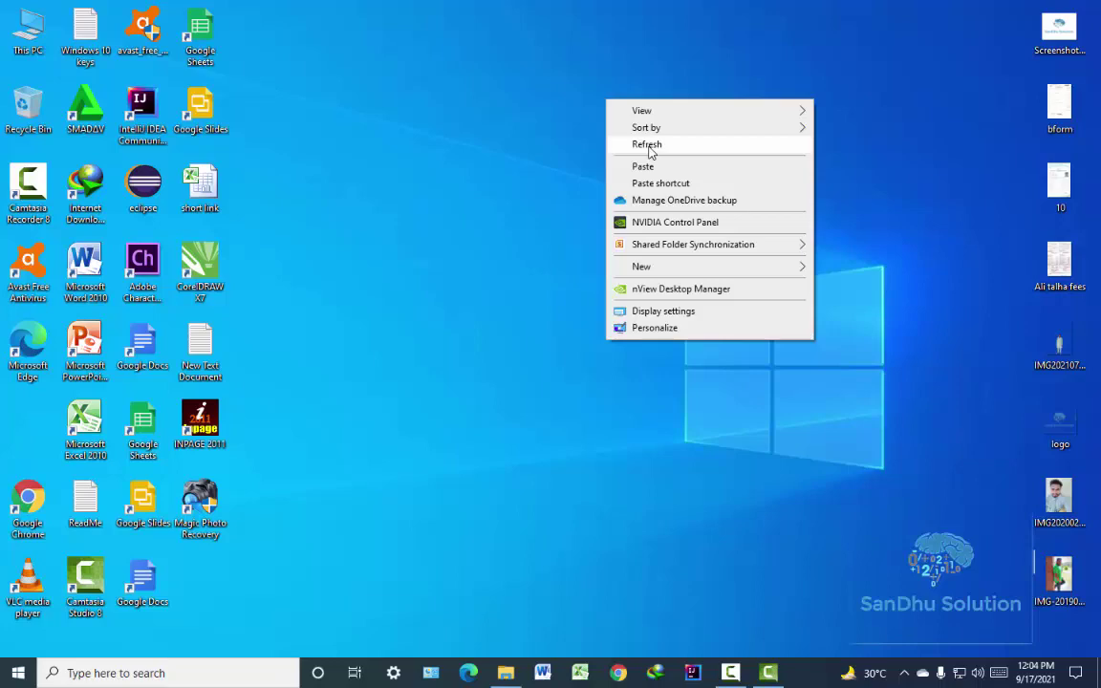
left_click(649, 145)
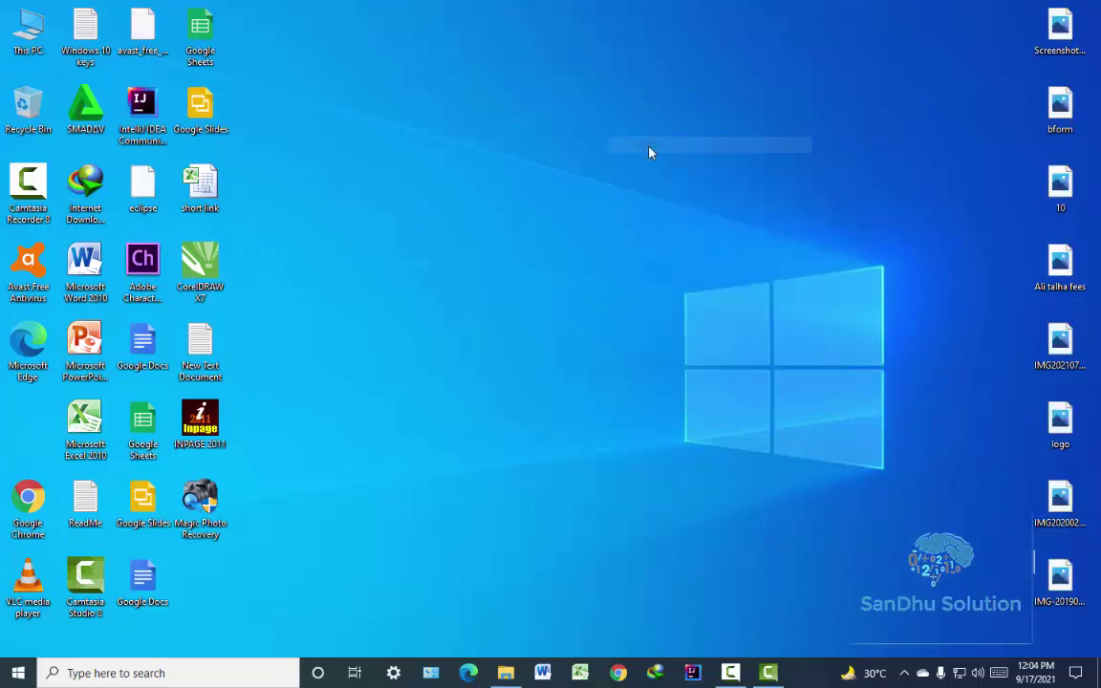